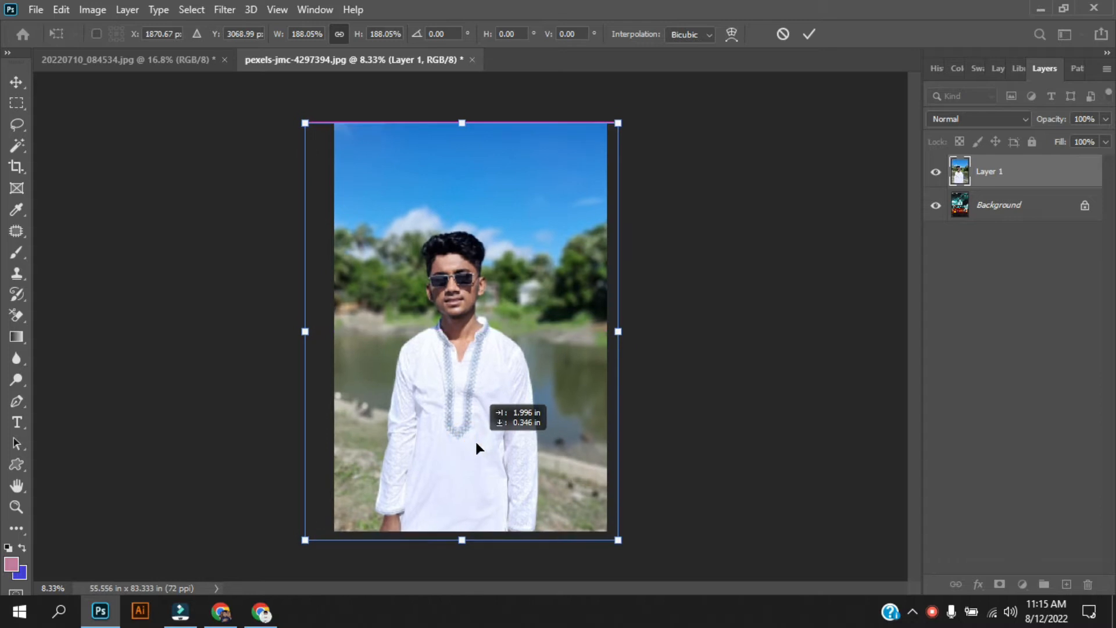
Step: Commit the portrait resize, auto-select the man in the white kurta, and copy him to a new layer
click(186, 11)
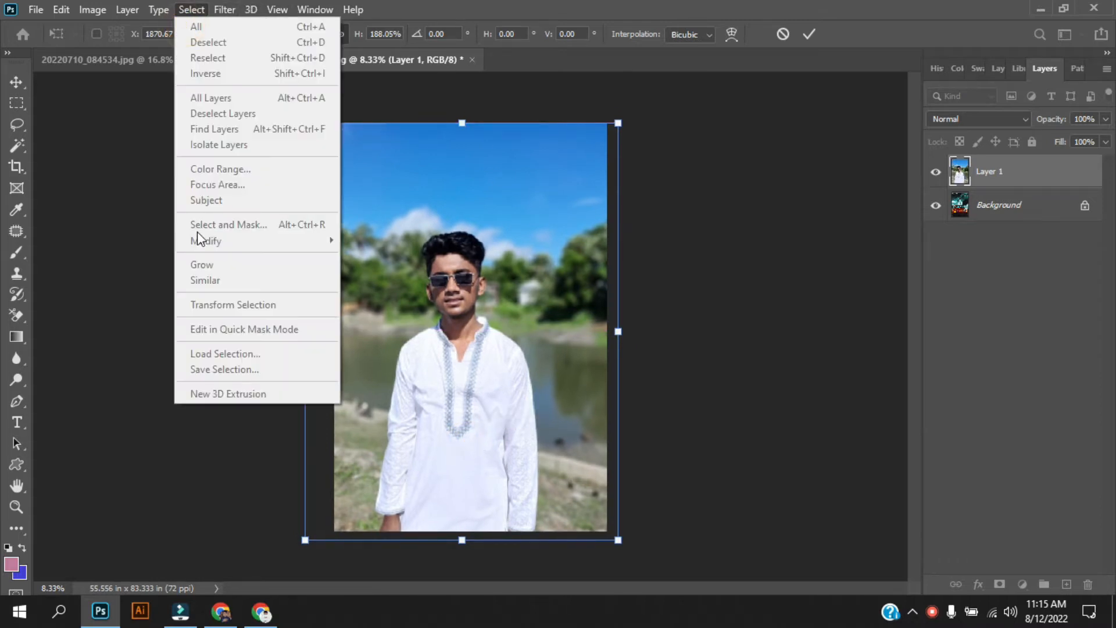
click(16, 82)
click(221, 8)
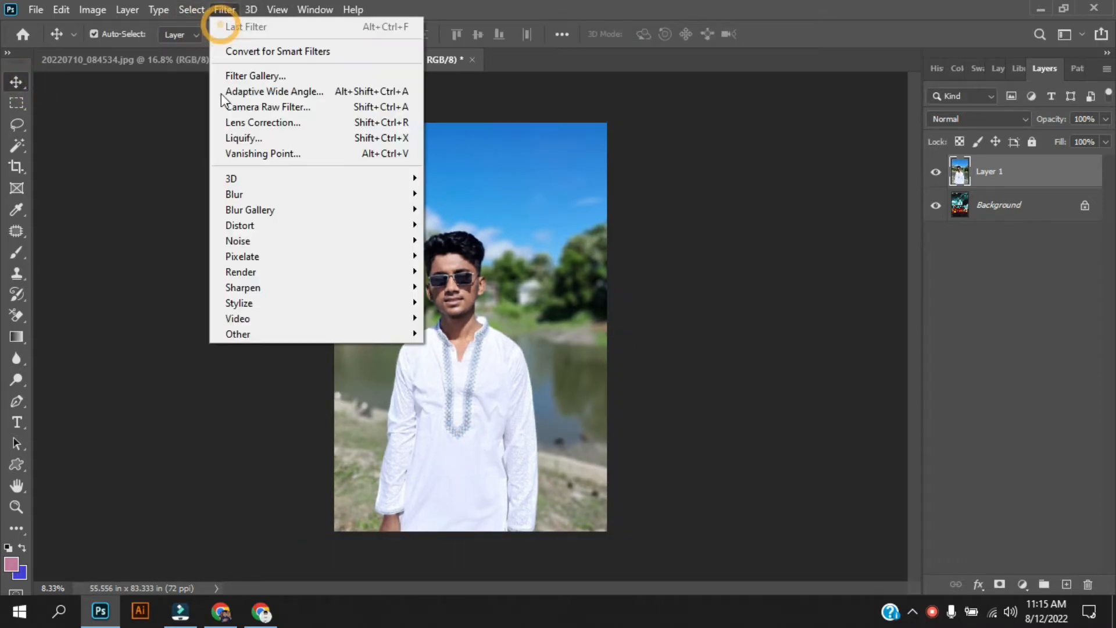
mouse_move(192, 10)
click(208, 200)
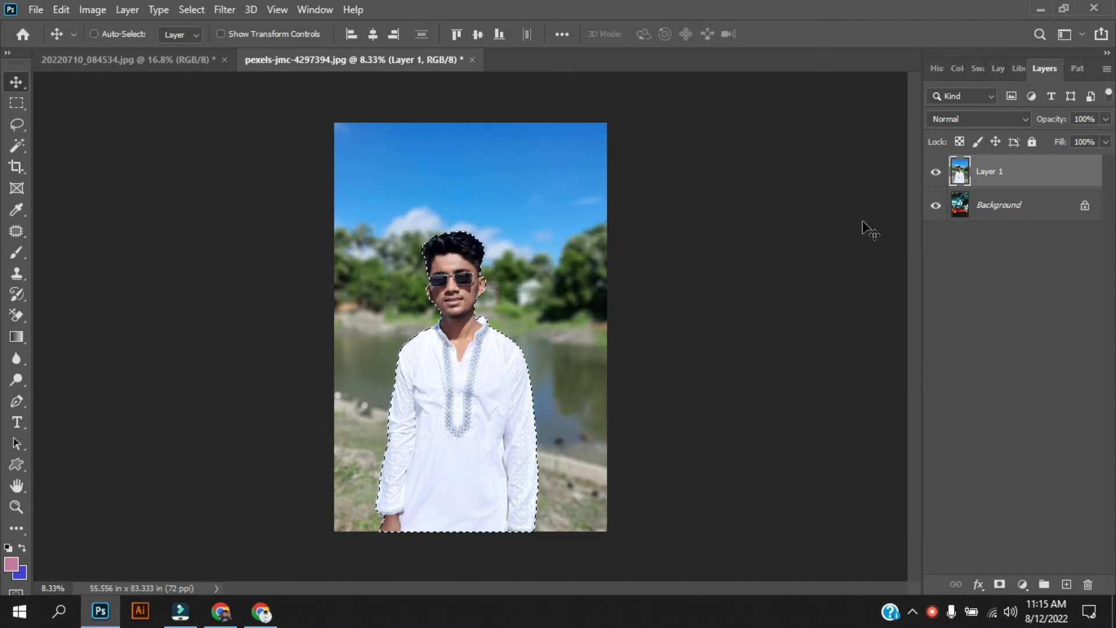
key(ctrl+j)
Step: Hide Layer 1, nudge the cut-out man right over the taxi, and duplicate the Background layer
click(936, 205)
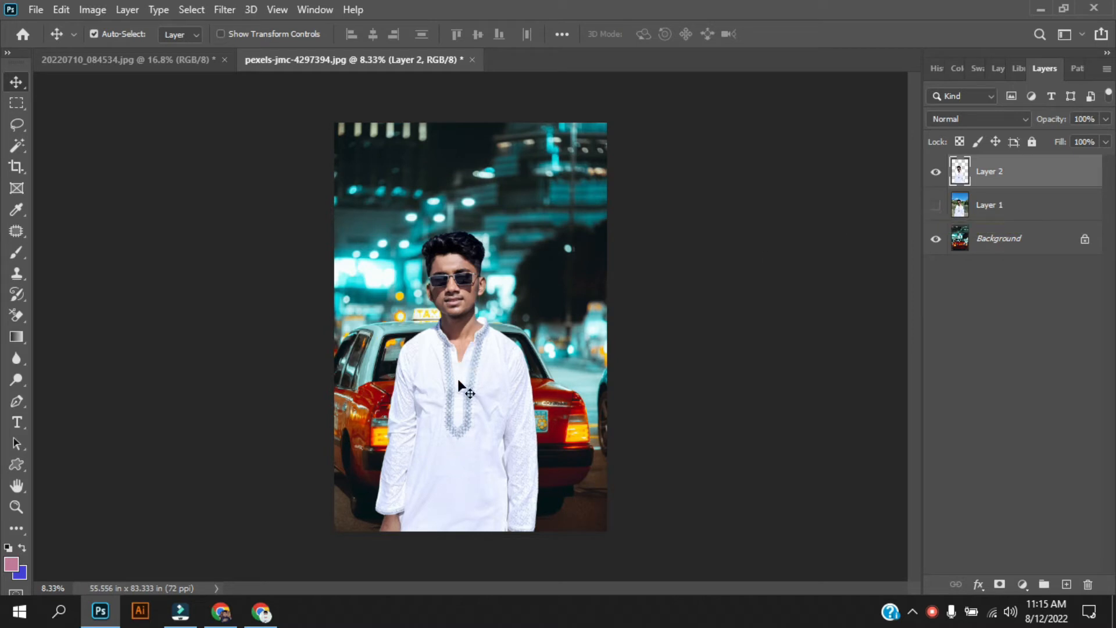
drag(462, 393, 462, 393)
drag(472, 409, 481, 413)
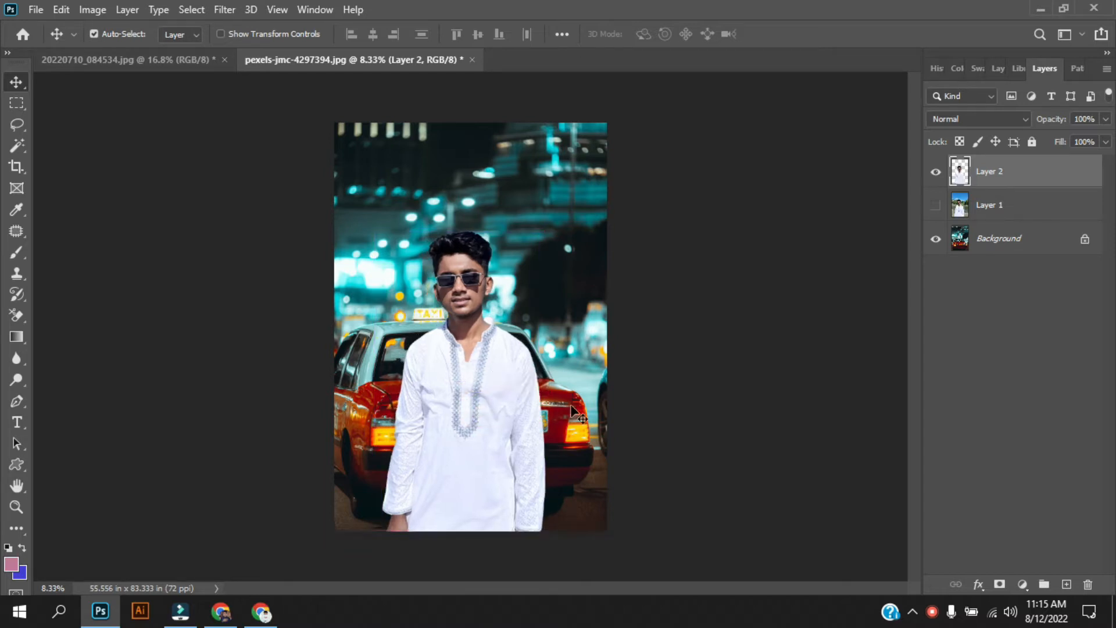
click(935, 206)
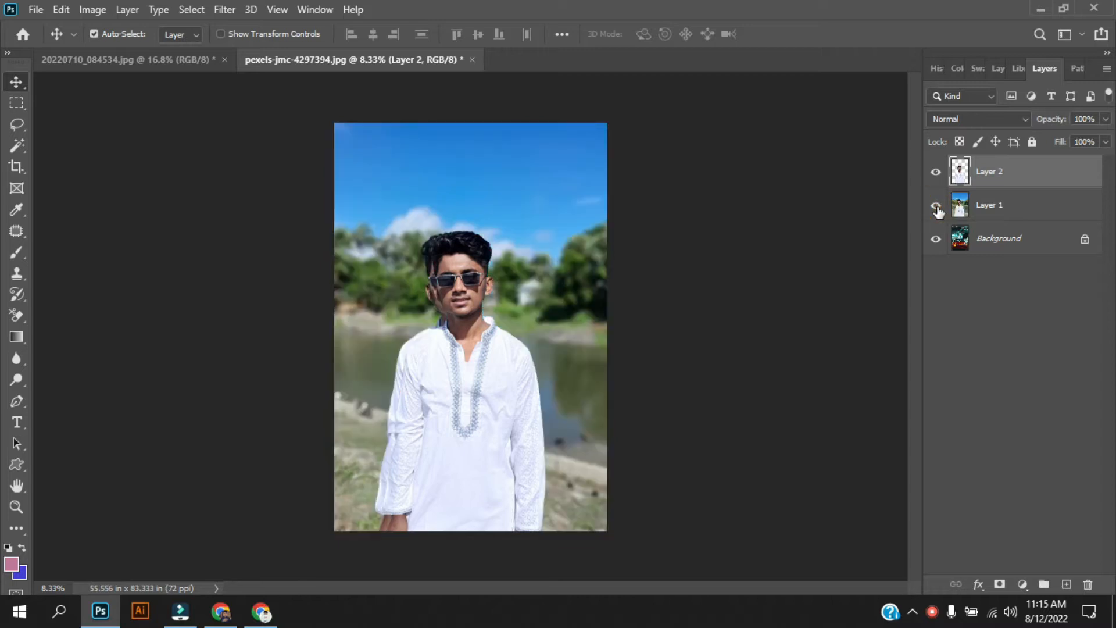
click(936, 206)
drag(1006, 237, 1067, 585)
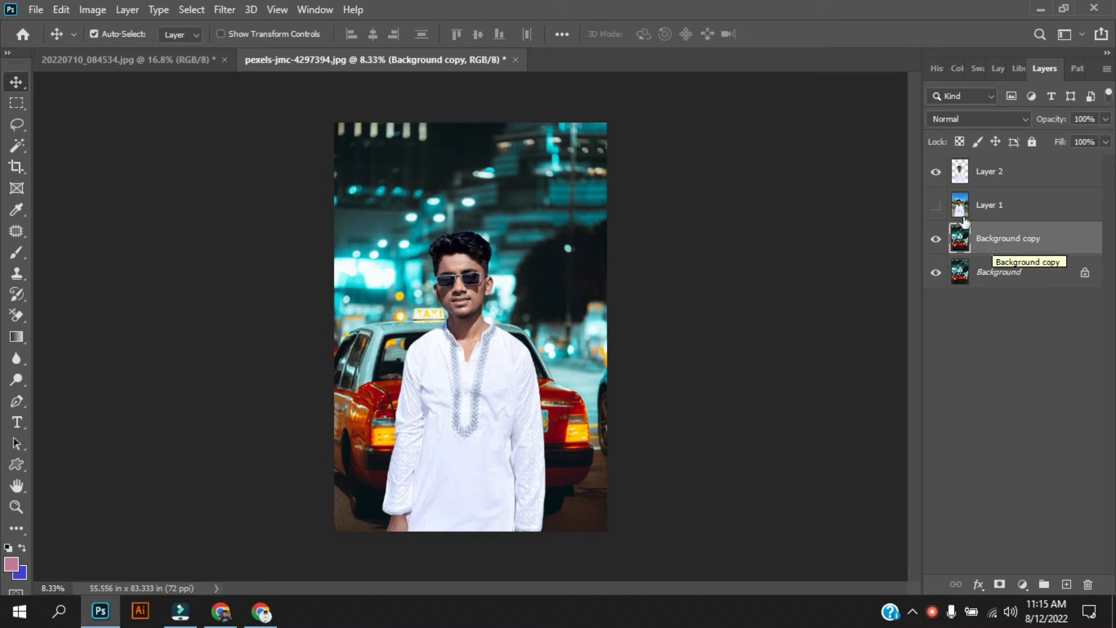
Step: Hide Layer 2, Magic Wand-select the cyan city lights around the taxi, then deselect
click(936, 172)
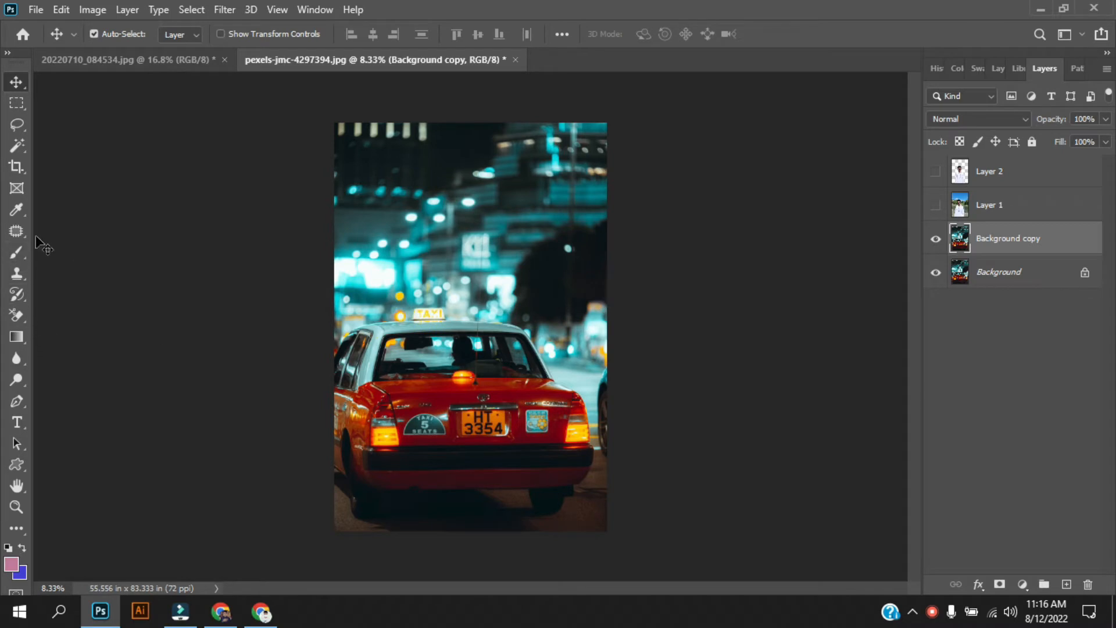
click(17, 145)
click(482, 237)
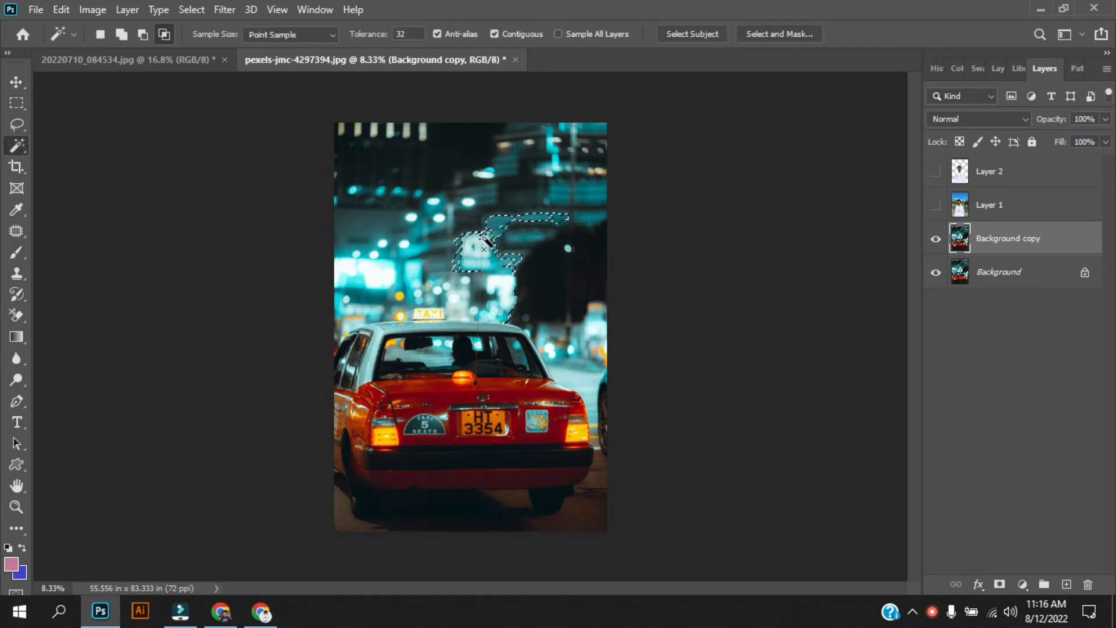
shift+click(490, 286)
shift+click(571, 294)
shift+click(581, 350)
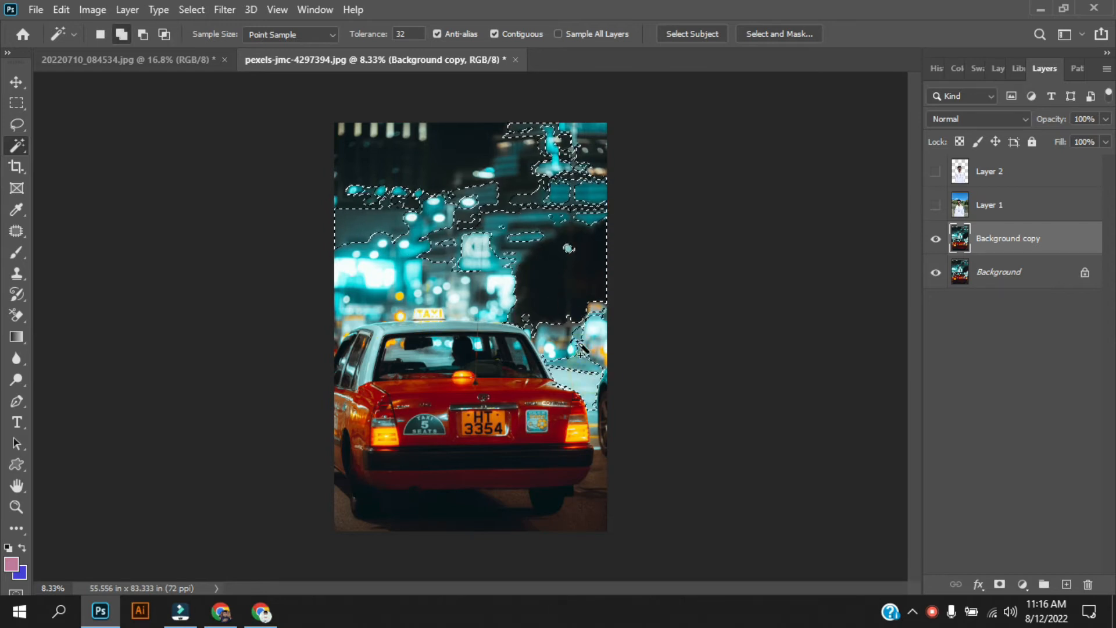
shift+click(457, 302)
shift+click(350, 329)
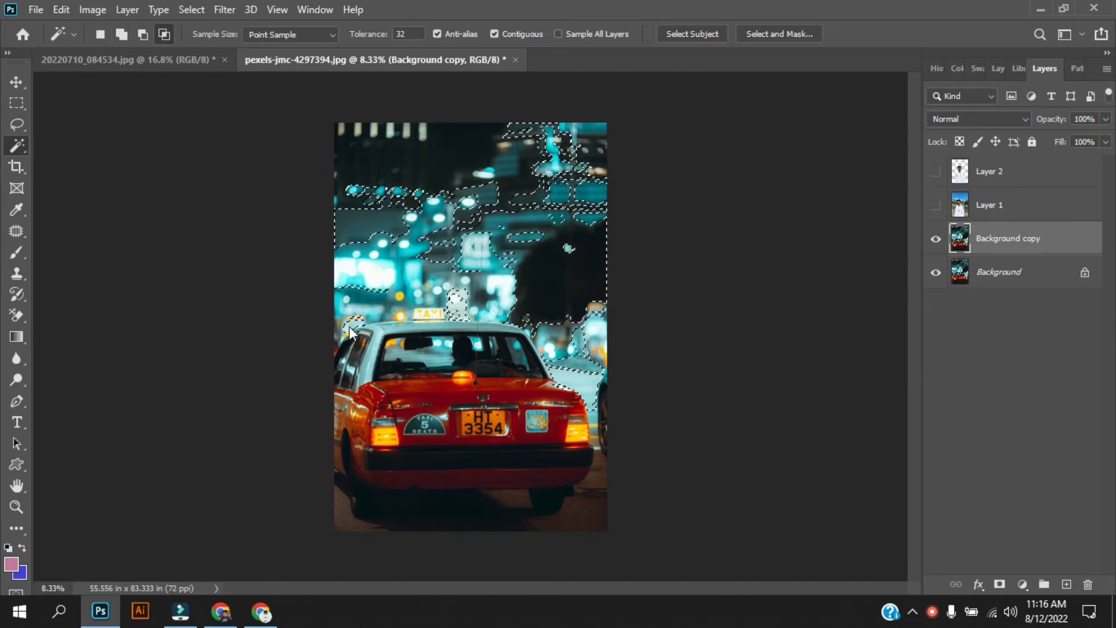
key(ctrl+d)
Step: Trace a Pen path along the taxi's roof, right side and right rear tyre
key(p)
mouse_move(409, 321)
mouse_down()
mouse_move(499, 318)
mouse_move(532, 335)
mouse_up()
alt+click(409, 321)
alt+click(519, 326)
mouse_move(554, 381)
mouse_down()
mouse_move(574, 410)
mouse_move(582, 397)
mouse_up()
alt+click(555, 380)
alt+click(574, 391)
mouse_move(589, 443)
mouse_down()
mouse_move(591, 496)
mouse_move(524, 516)
mouse_move(528, 465)
mouse_up()
alt+click(589, 444)
alt+click(574, 485)
click(565, 487)
alt+click(549, 517)
alt+click(528, 490)
Step: Continue the path along the bumper and around the left tyre, closing it at the start
click(421, 493)
click(406, 493)
click(379, 493)
drag(347, 476, 337, 387)
key(ctrl+z)
click(374, 515)
drag(346, 477, 351, 416)
alt+click(347, 477)
click(333, 468)
click(332, 357)
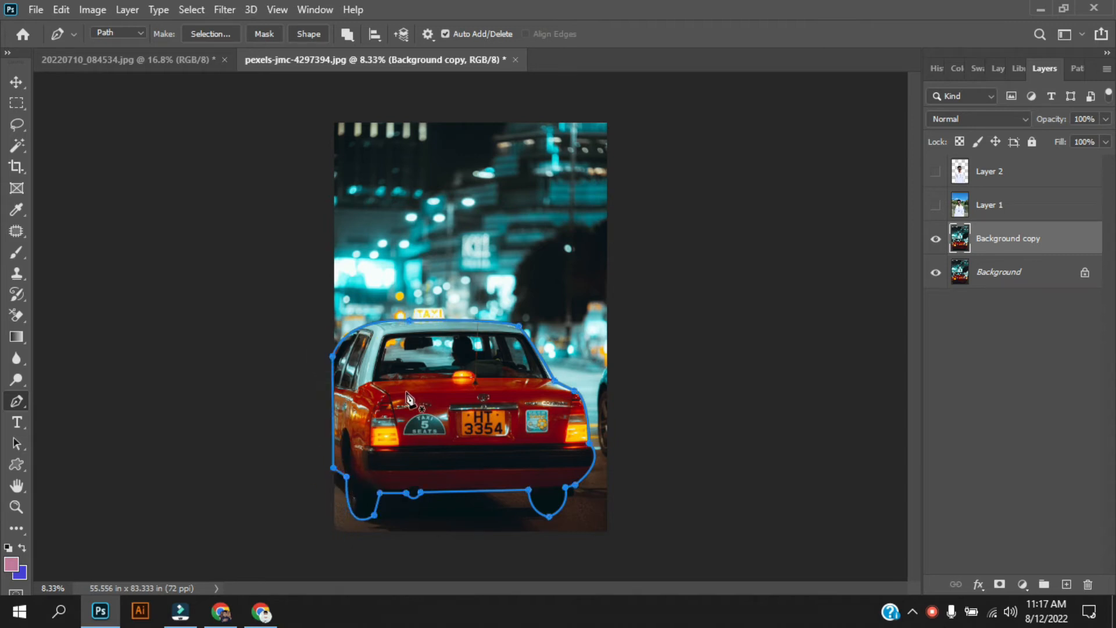
Step: Turn the taxi outline into a selection, copy it onto Layer 3, and show the man's layer
key(ctrl+Return)
key(ctrl+j)
click(988, 271)
key(v)
click(936, 271)
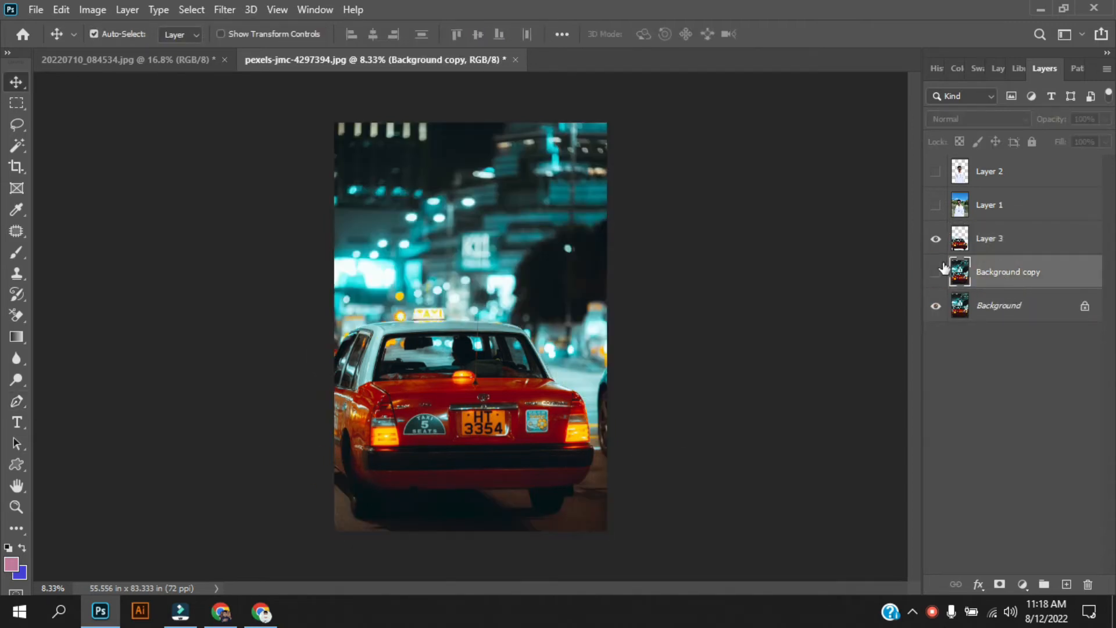
click(936, 271)
click(936, 171)
Step: Toggle the Background, Layer 3, Background copy and Layer 1 visibility to check the cut-outs
click(936, 308)
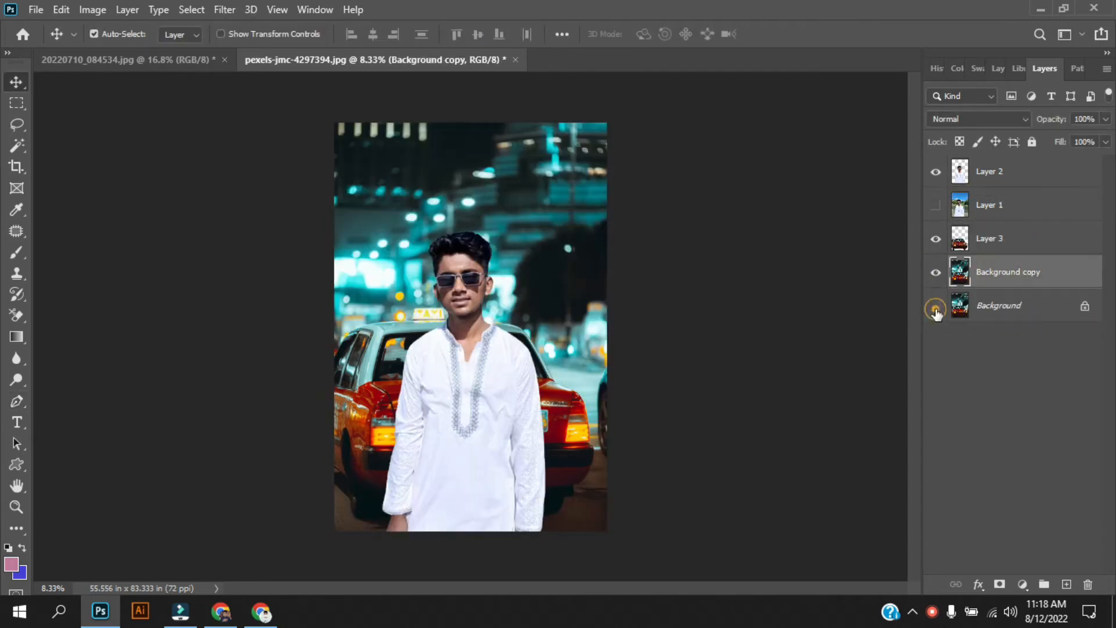
click(935, 239)
click(935, 271)
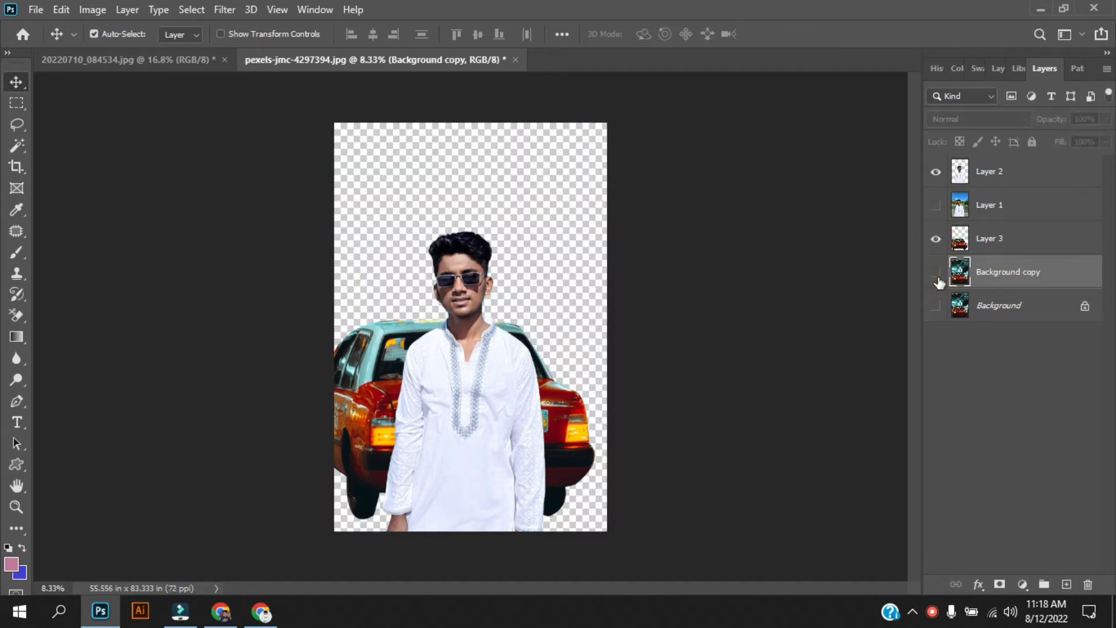
click(937, 274)
click(935, 207)
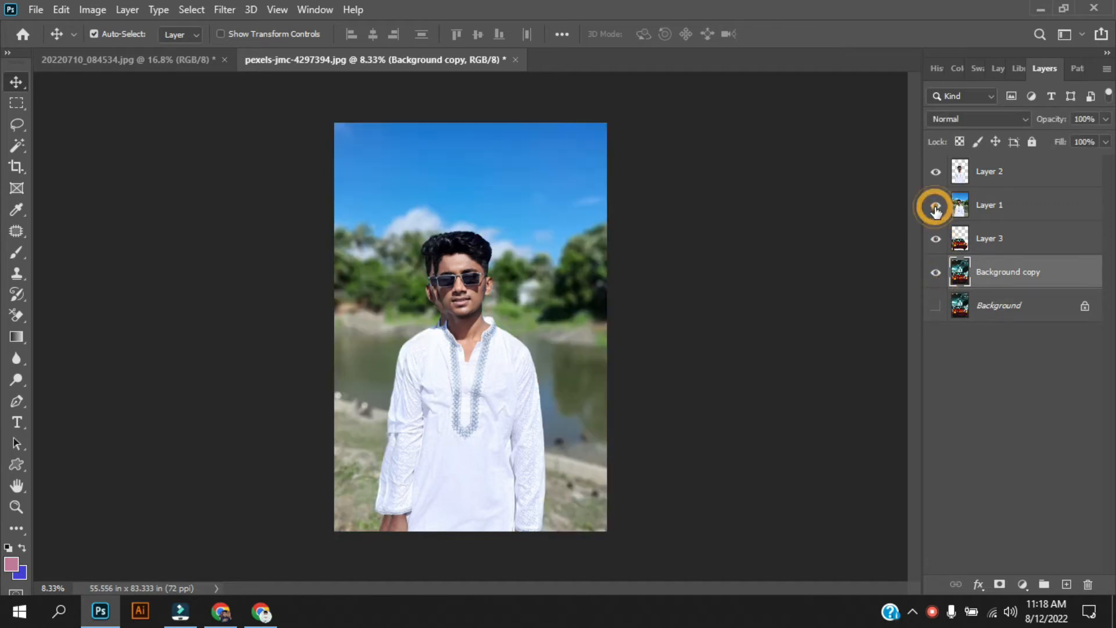
click(935, 304)
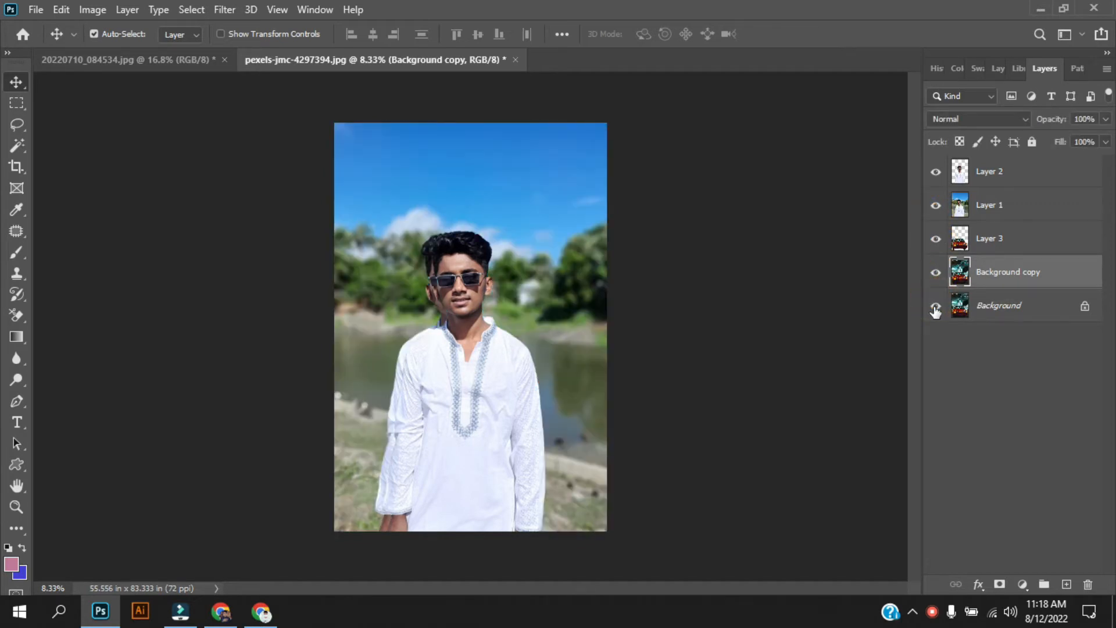
Step: Hide Layer 1 and Layer 2, then delete the original portrait Layer 1
click(936, 206)
click(936, 171)
click(1003, 208)
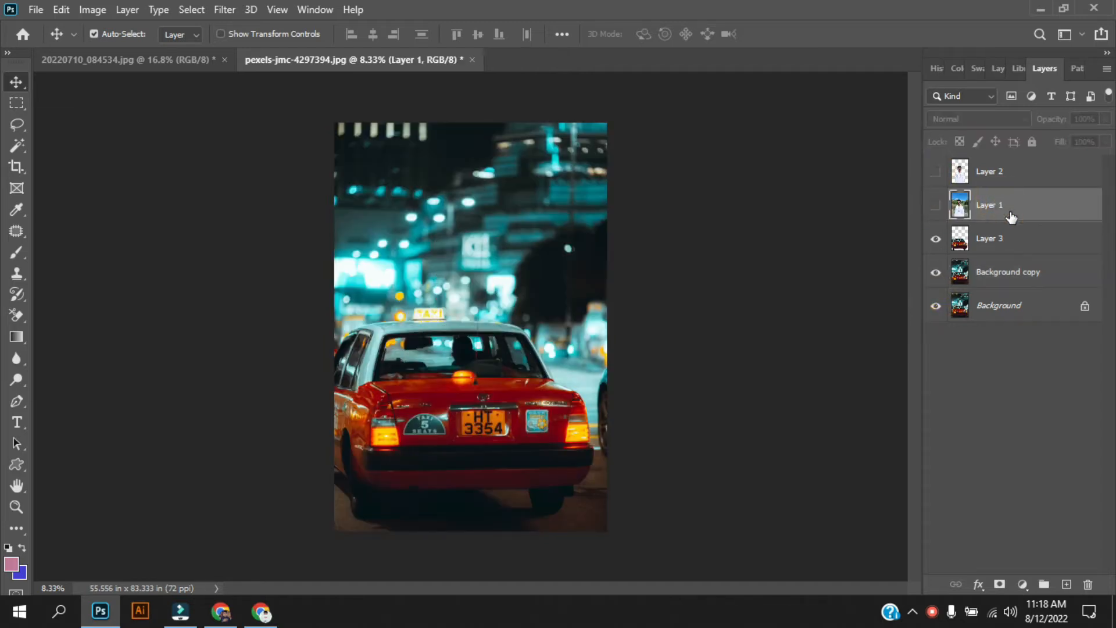
key(Delete)
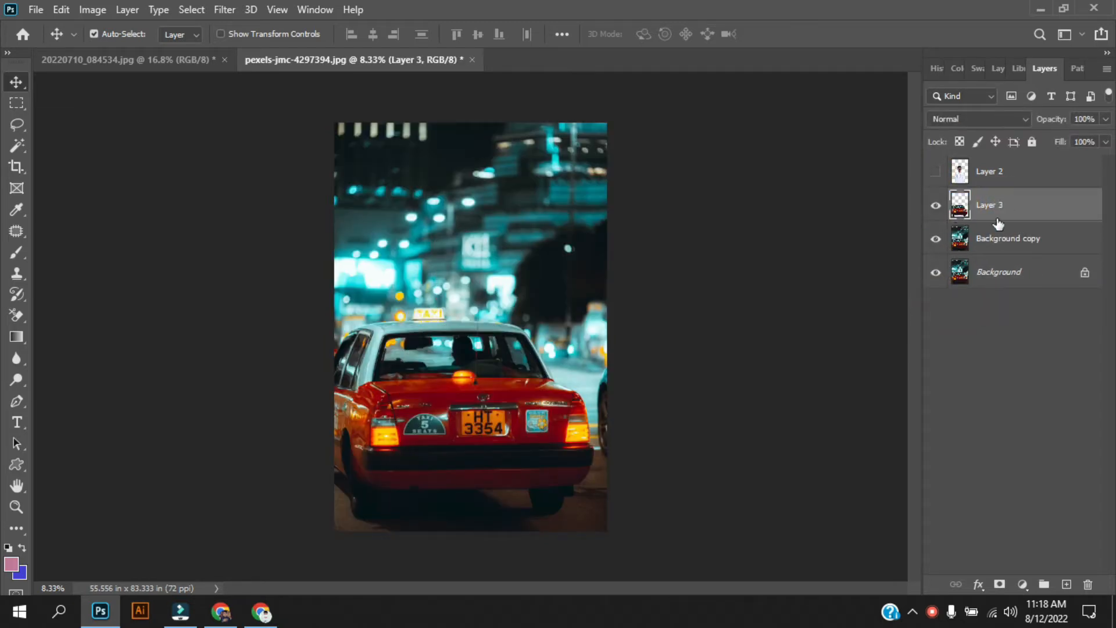
Step: Magic Wand-select the area around the taxi and copy it, then undo the copy
click(17, 146)
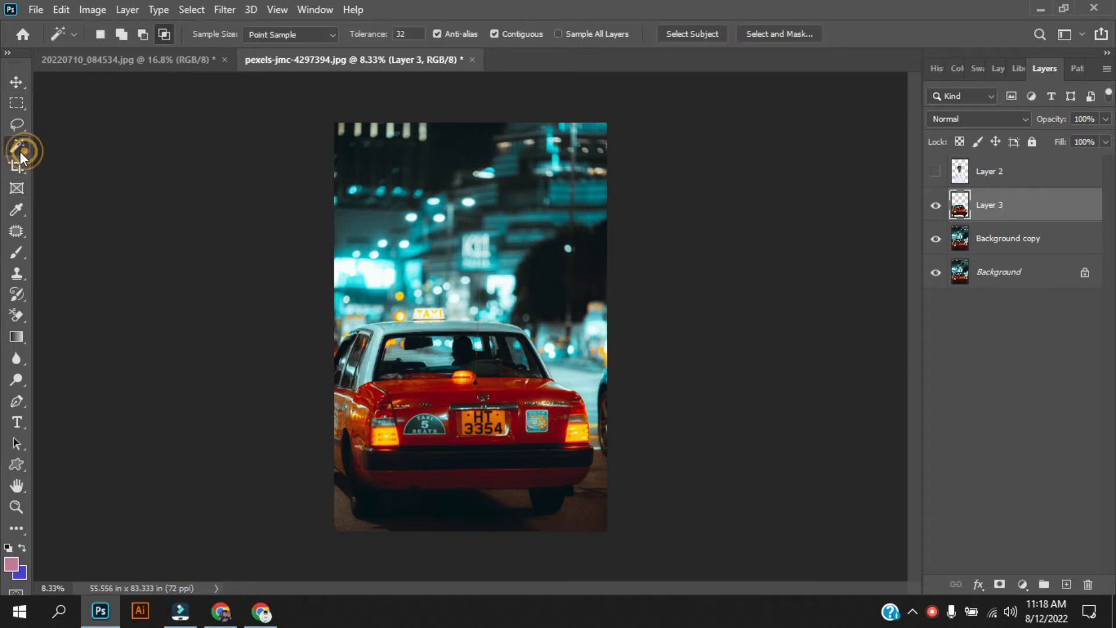
click(494, 257)
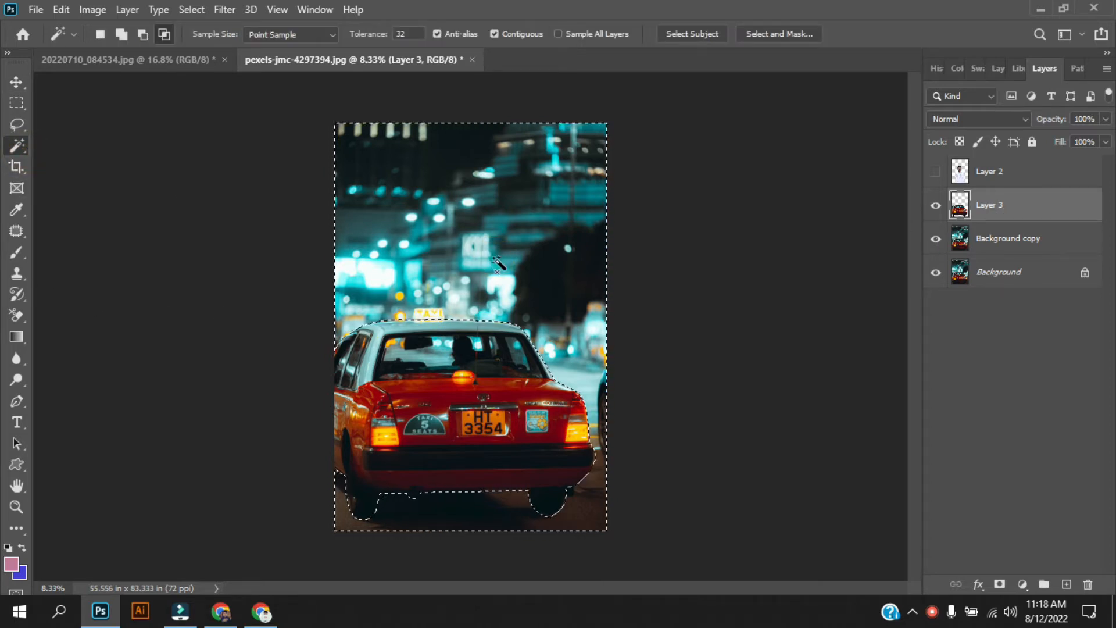
key(ctrl+j)
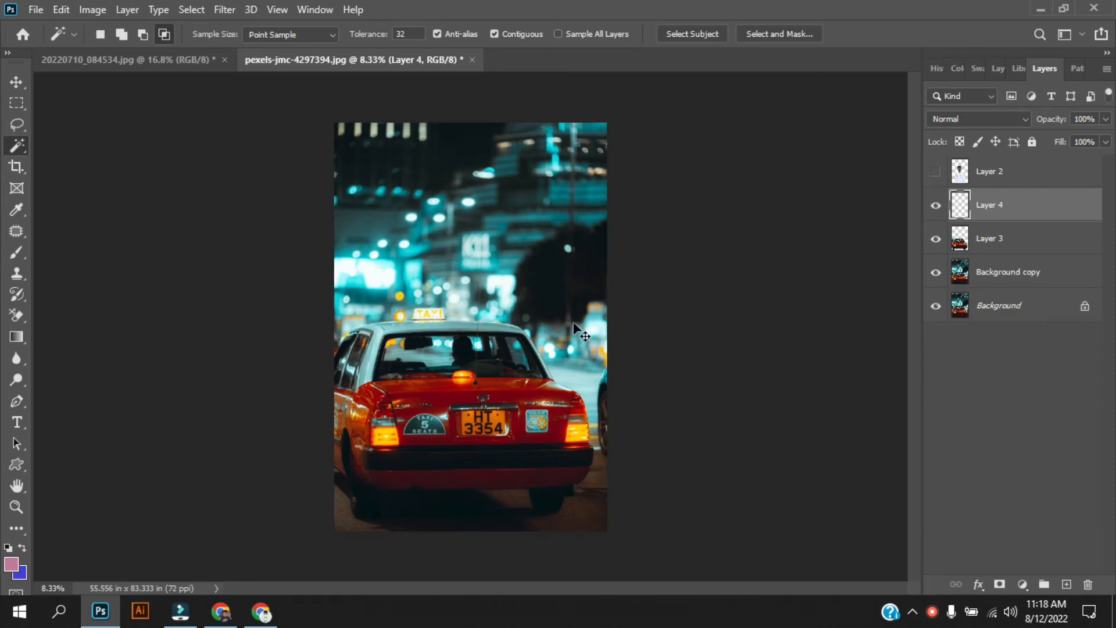
key(ctrl+z)
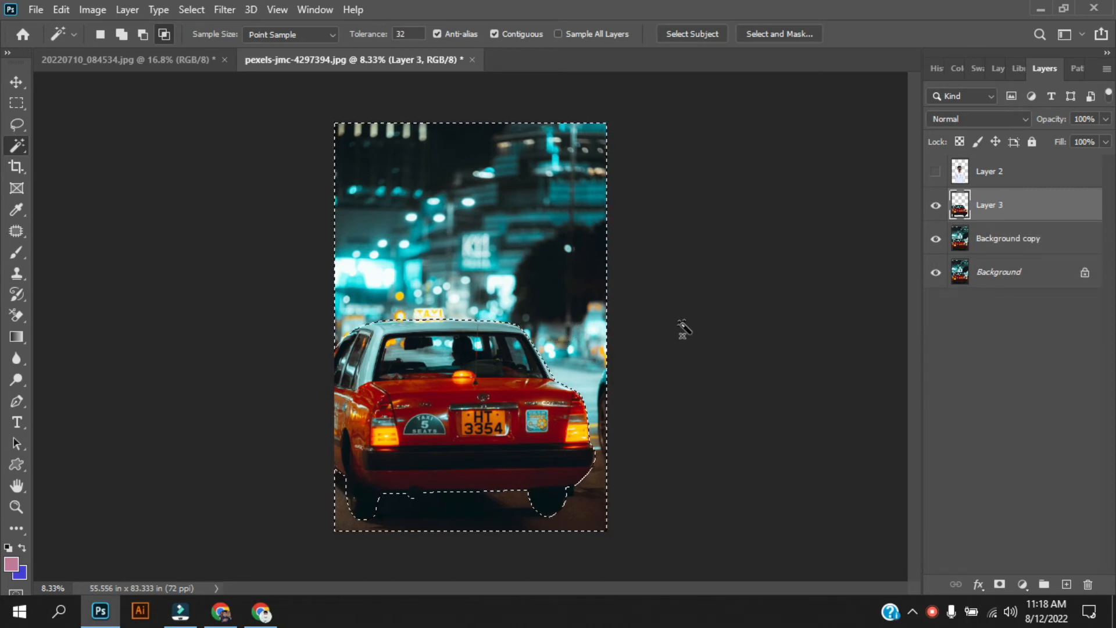
Step: Copy the selection from Background copy onto Layer 4, show Layer 2, and move Layer 4 to the top
click(1005, 246)
key(ctrl+j)
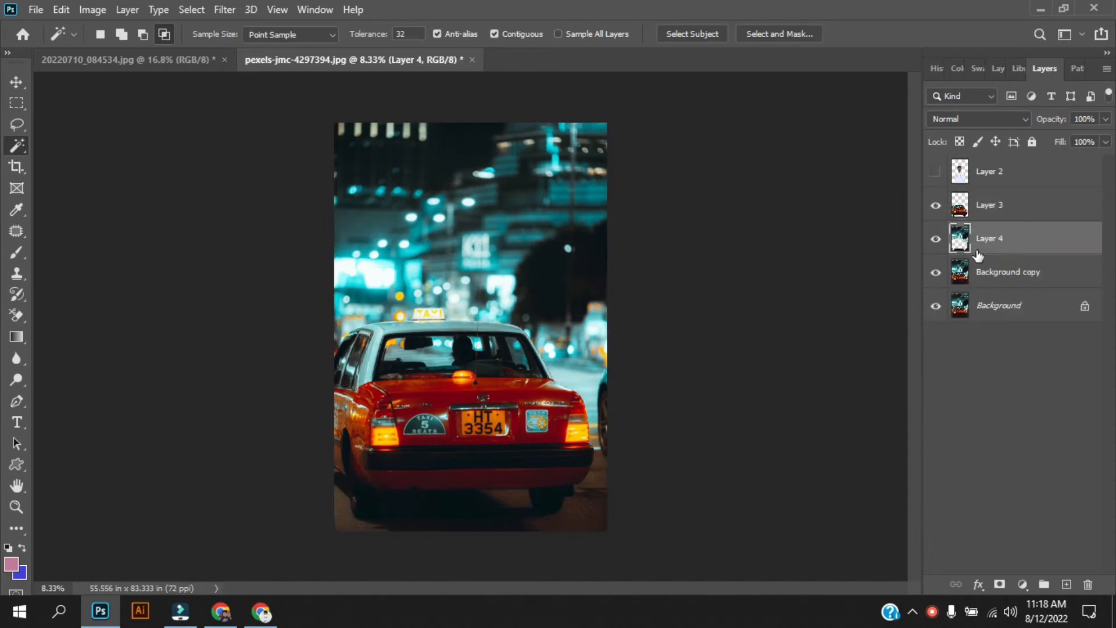
click(937, 173)
drag(1029, 248, 1029, 166)
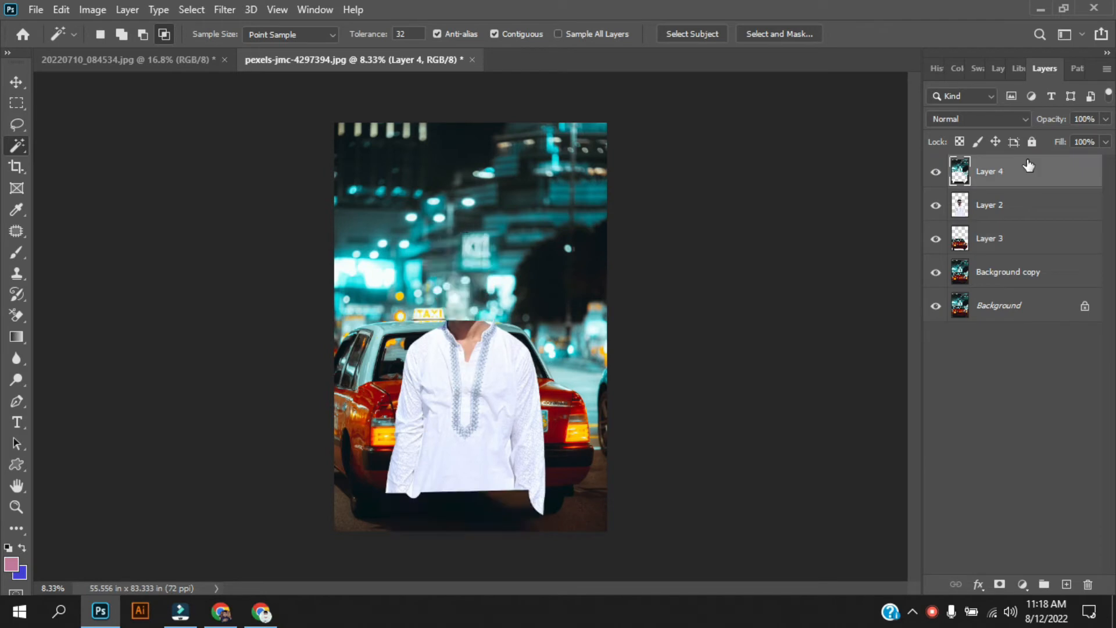
click(1021, 119)
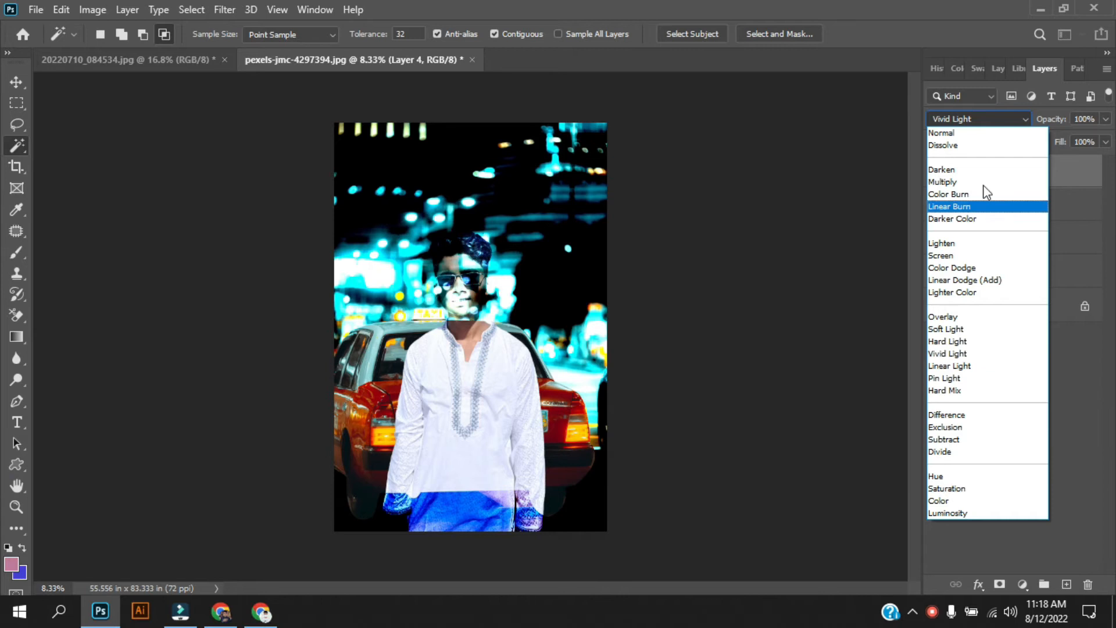
Step: Keep Normal blending and rearrange Layers 2, 3 and 4 in the stack
click(964, 135)
drag(1015, 214, 1013, 165)
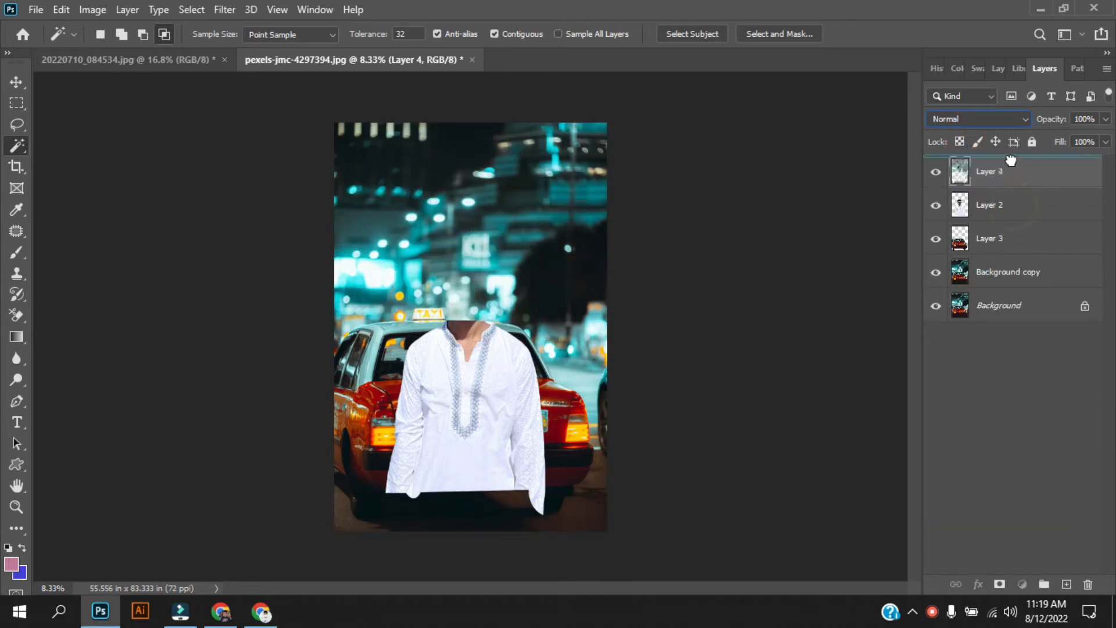
click(1018, 236)
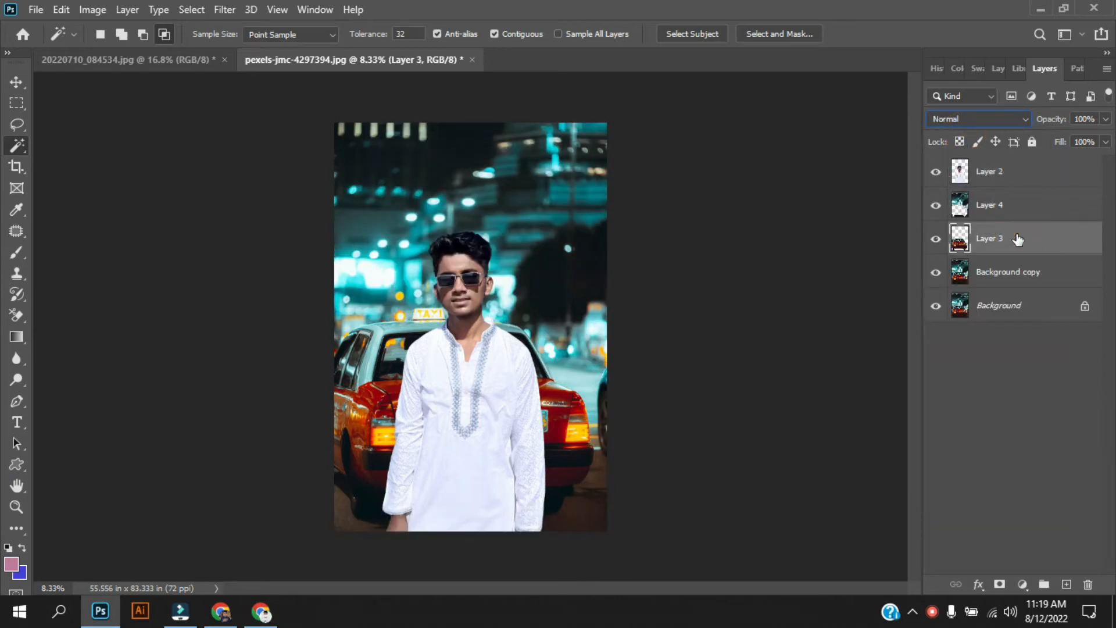
click(1010, 210)
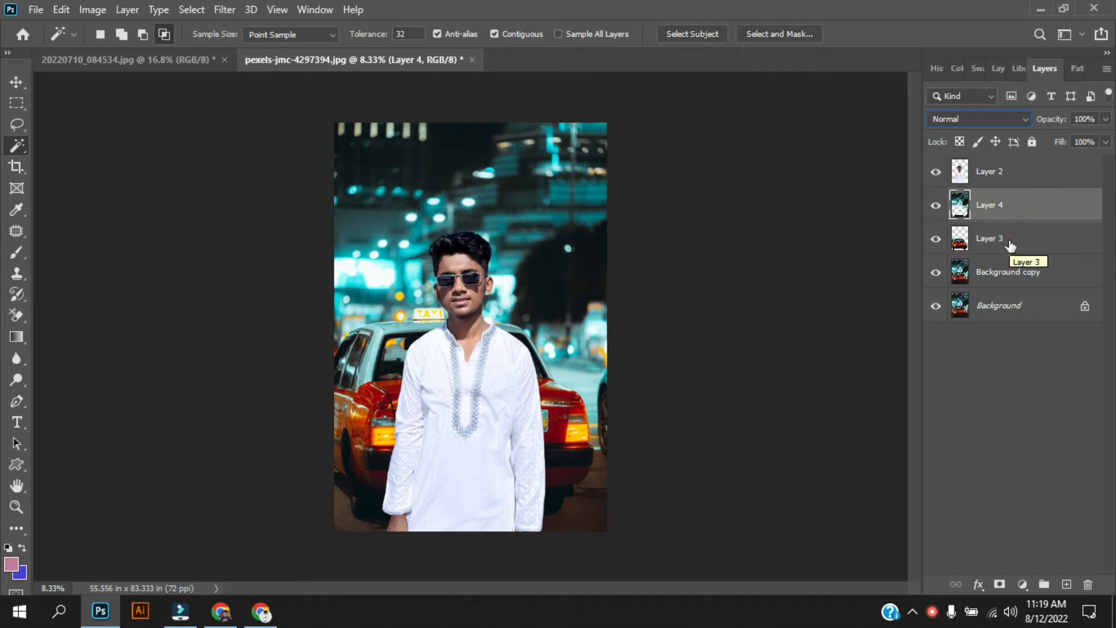
drag(1010, 244, 1010, 167)
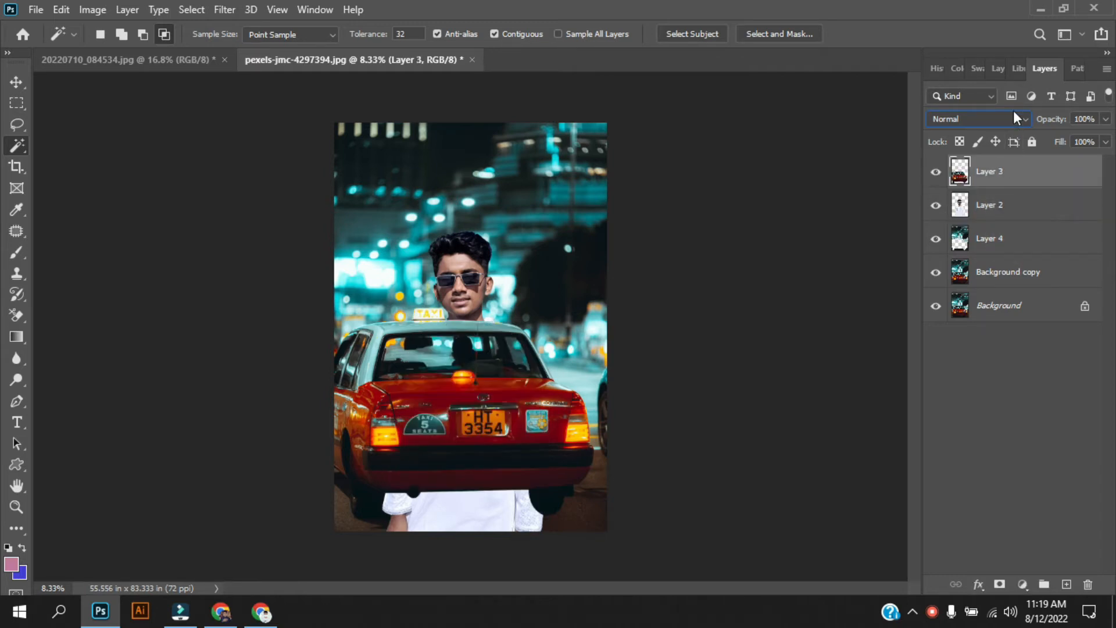
click(1014, 115)
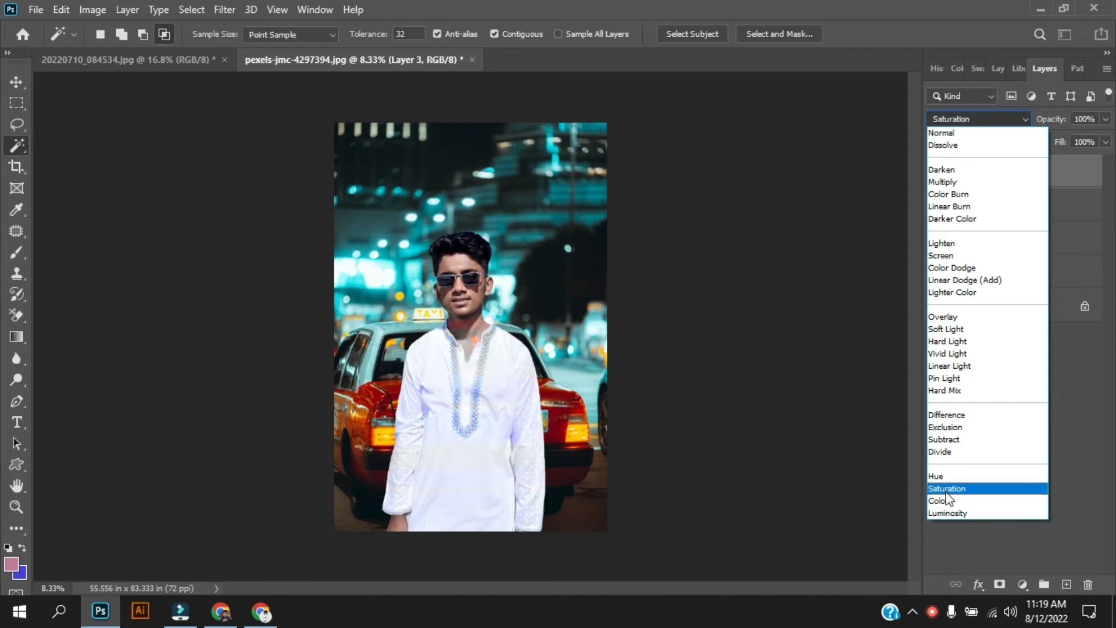
click(984, 132)
drag(1011, 203, 1012, 229)
click(1003, 244)
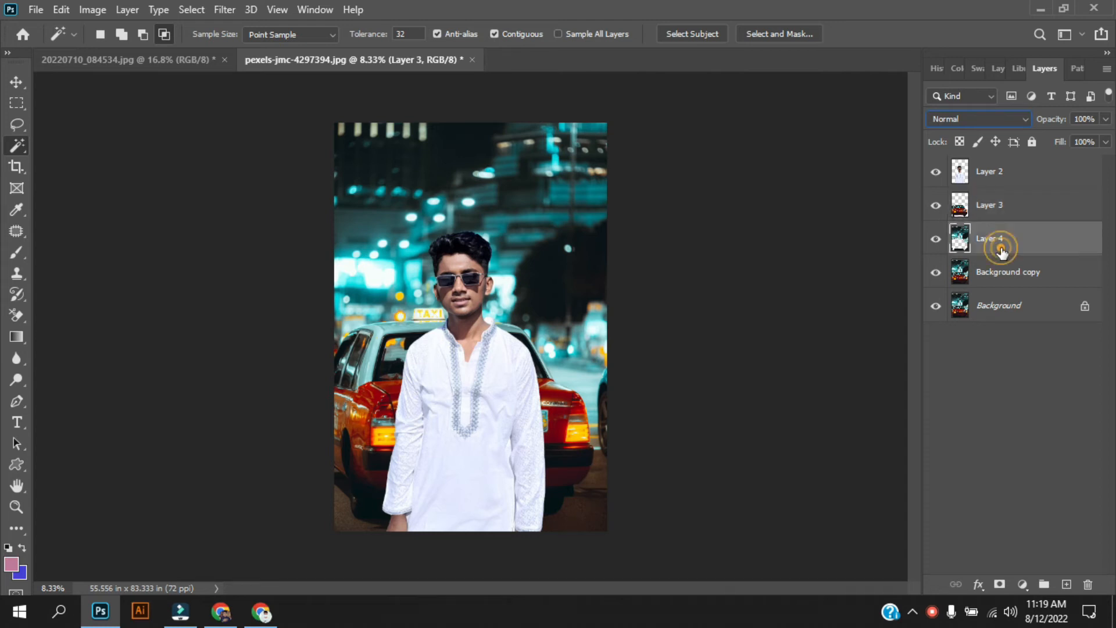
mouse_move(1003, 244)
mouse_down()
mouse_move(999, 156)
mouse_move(1000, 257)
mouse_up()
drag(1016, 202, 1016, 250)
Step: Hide both background layers, move Layer 4 to the top, and set its fill to 21%
click(936, 272)
click(936, 305)
click(989, 208)
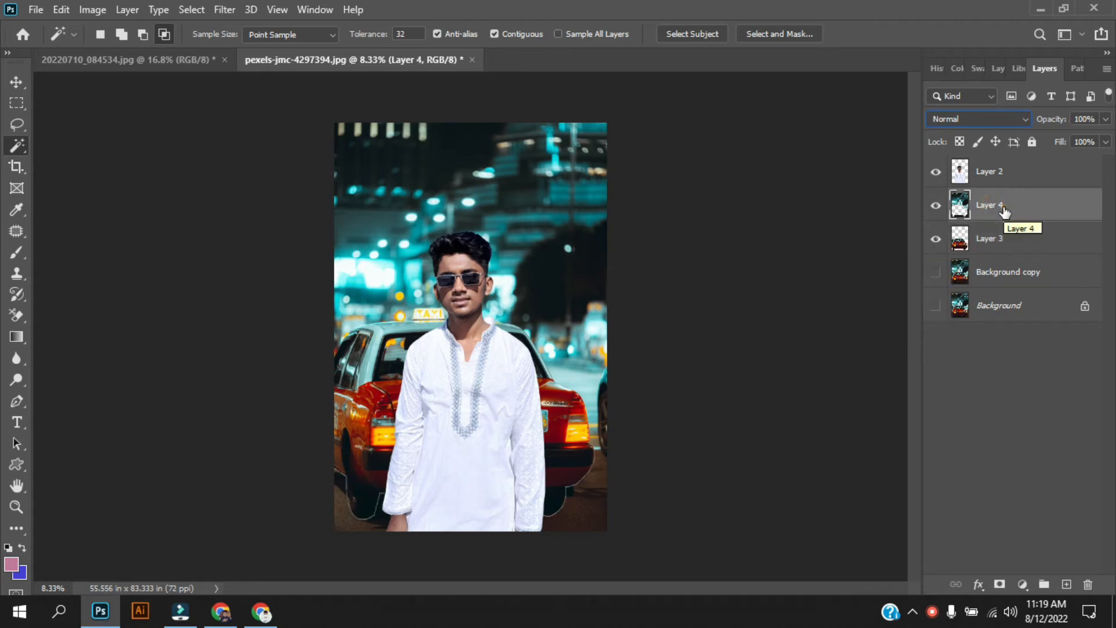
click(1007, 119)
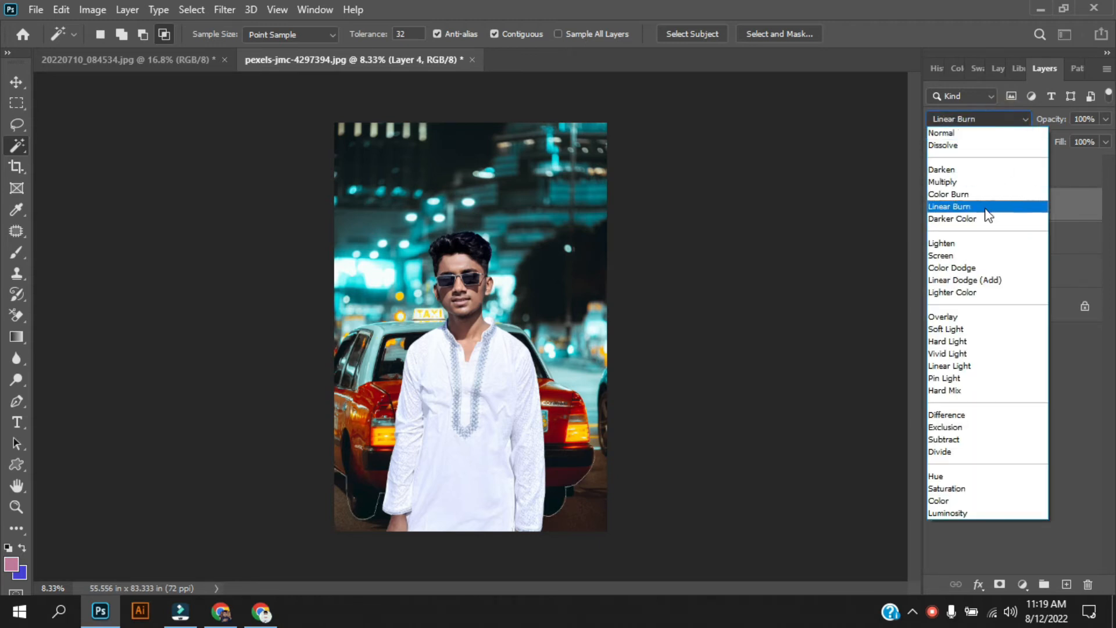
click(1099, 247)
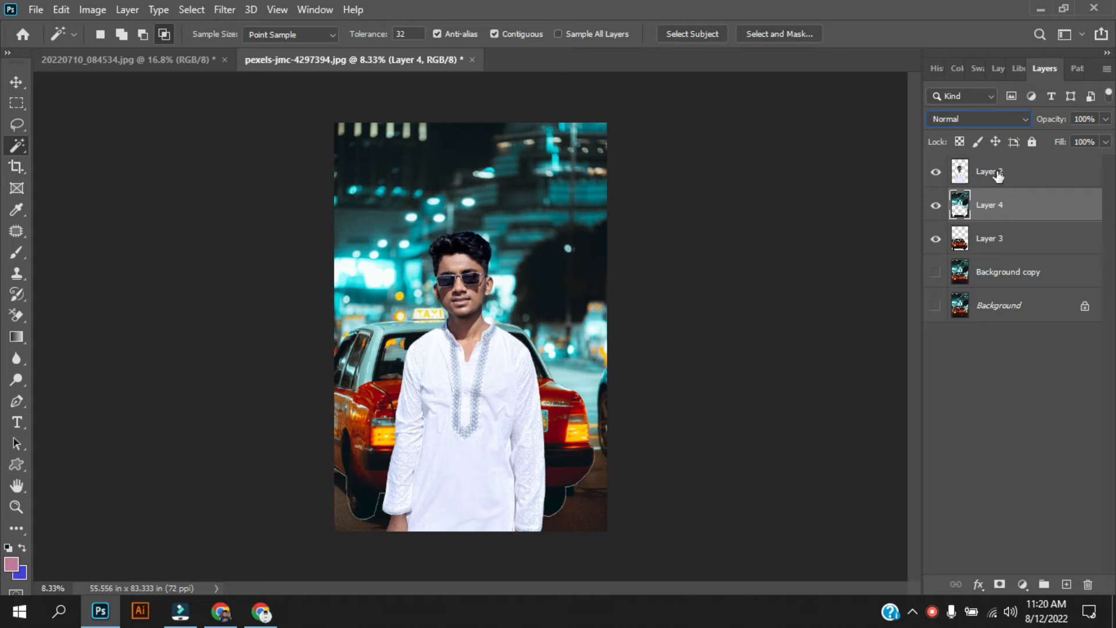
drag(1006, 217, 1037, 161)
click(1106, 142)
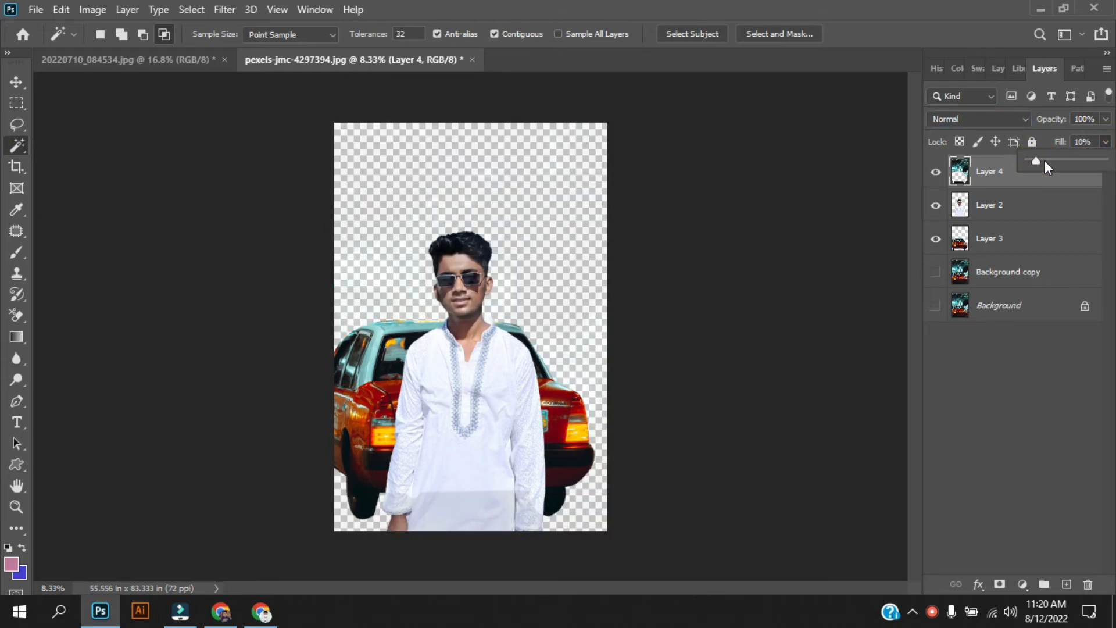
click(1045, 161)
Step: Show Background copy again, leave Layer 4 on Normal, and hide Layer 4 and the man's layer
click(936, 272)
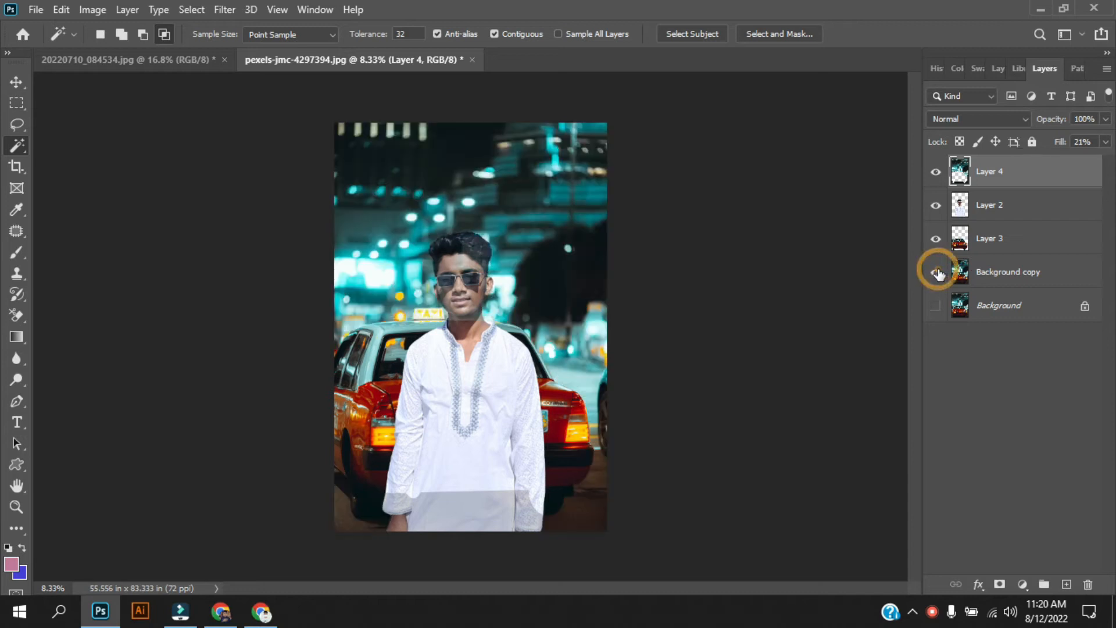
click(1018, 118)
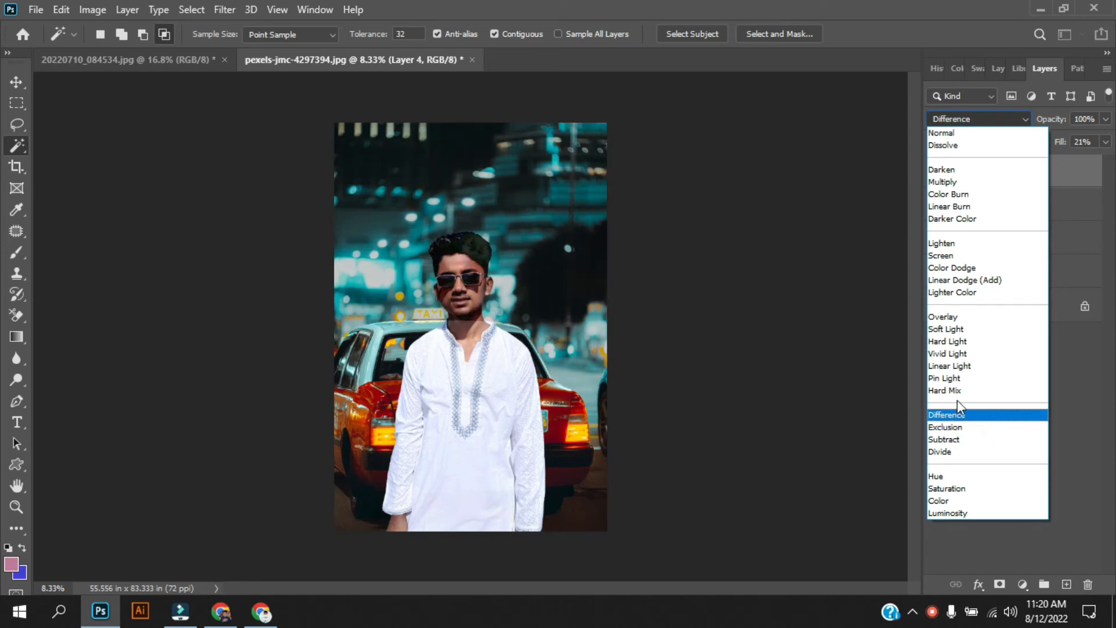
click(1069, 425)
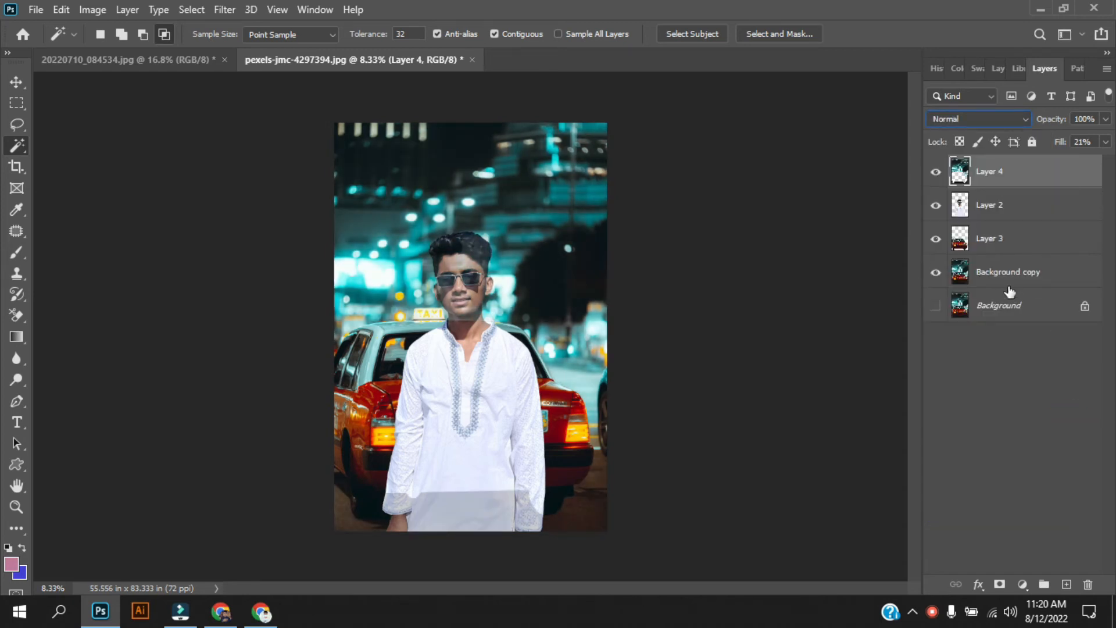
click(936, 171)
click(936, 204)
Step: Hide the taxi layer, show the man, and move Background copy above him in Saturation blend mode
click(936, 238)
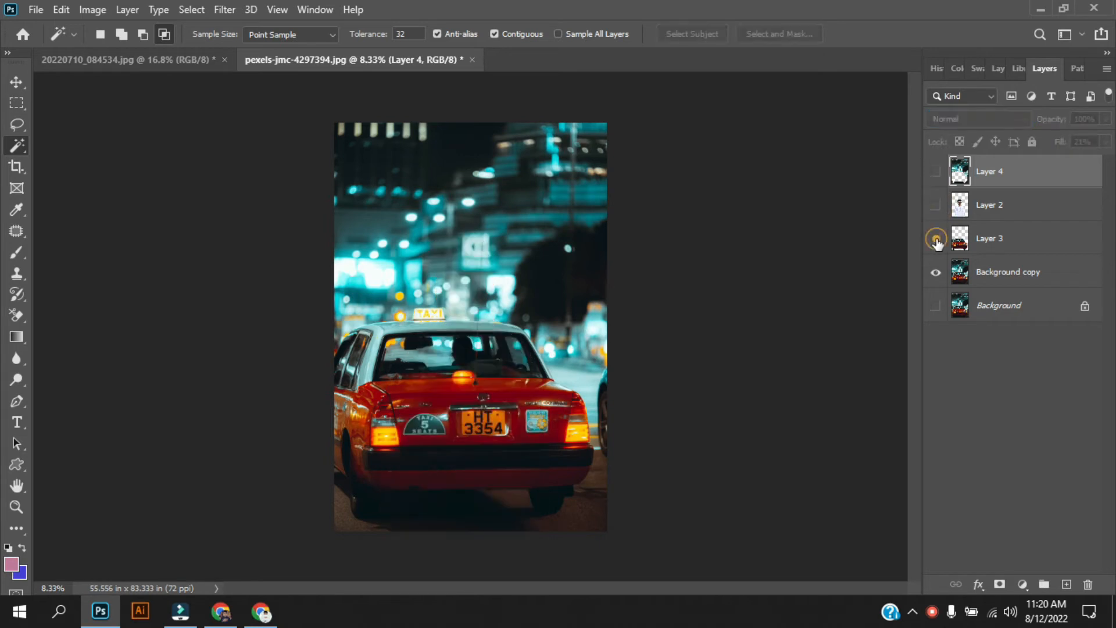
click(936, 205)
drag(1015, 274, 998, 199)
click(1016, 119)
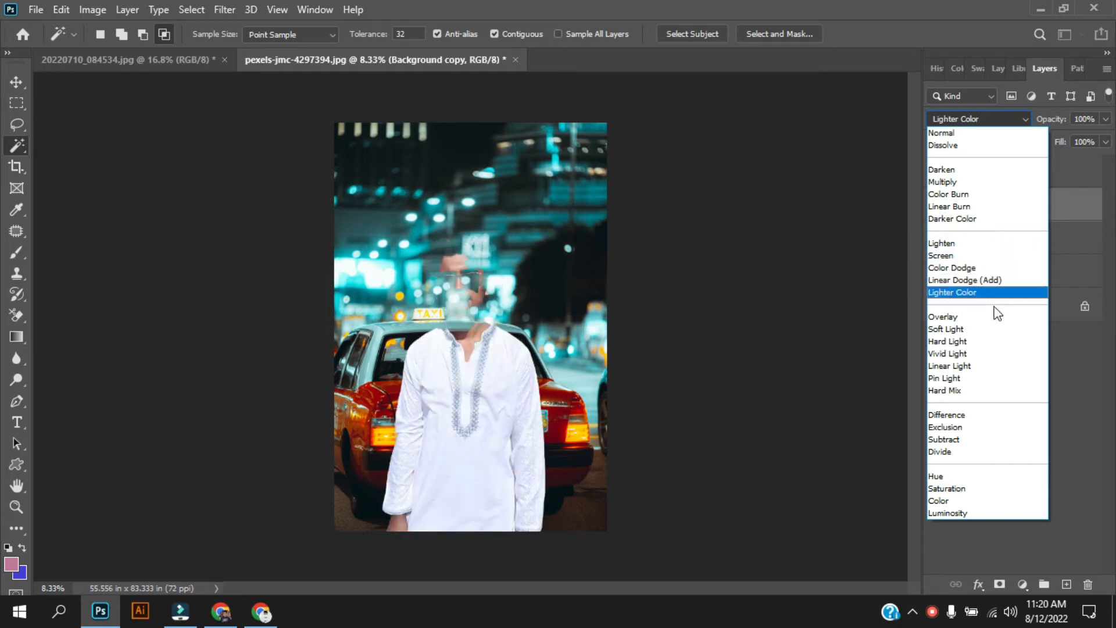
click(976, 490)
Step: Show the Background layer and adjust Background copy's fill to 45%, keeping Saturation
click(1106, 141)
click(1055, 156)
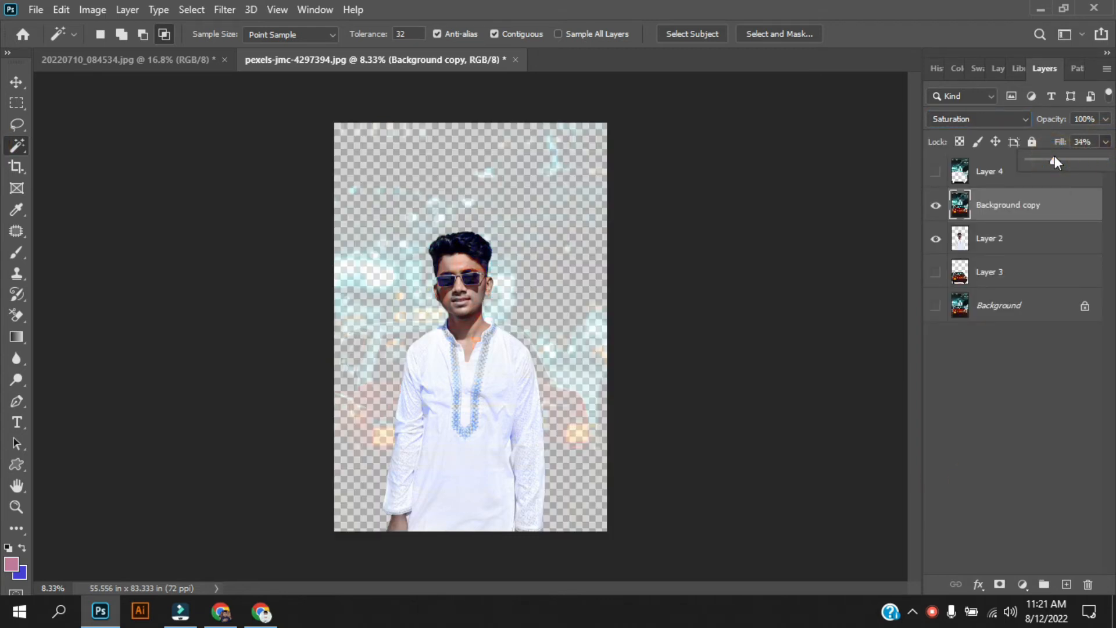
drag(1074, 156, 1103, 160)
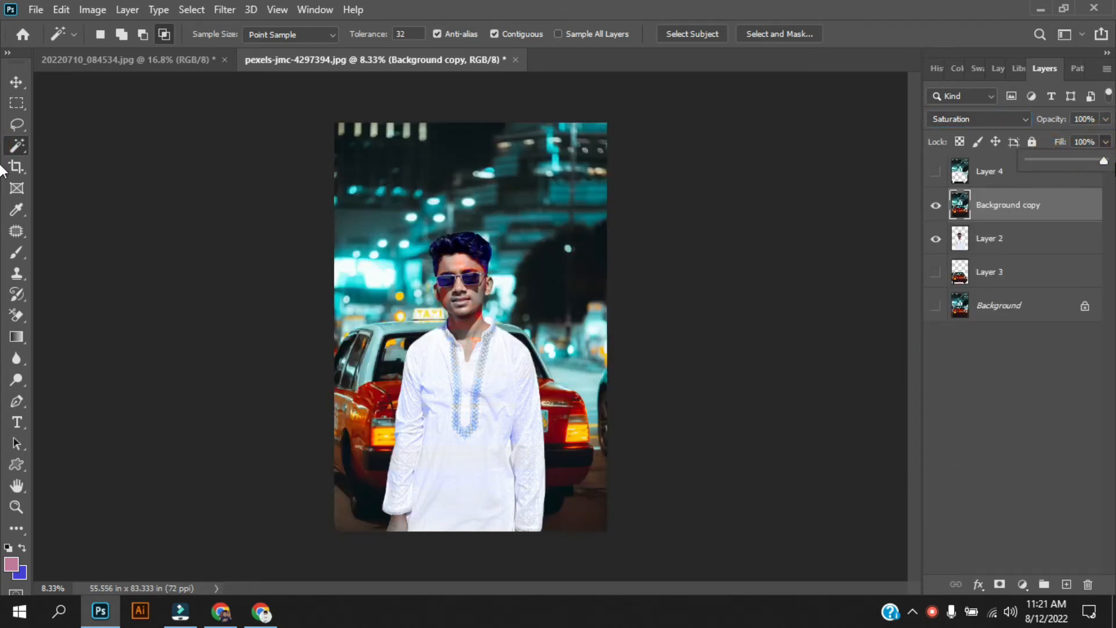
click(937, 307)
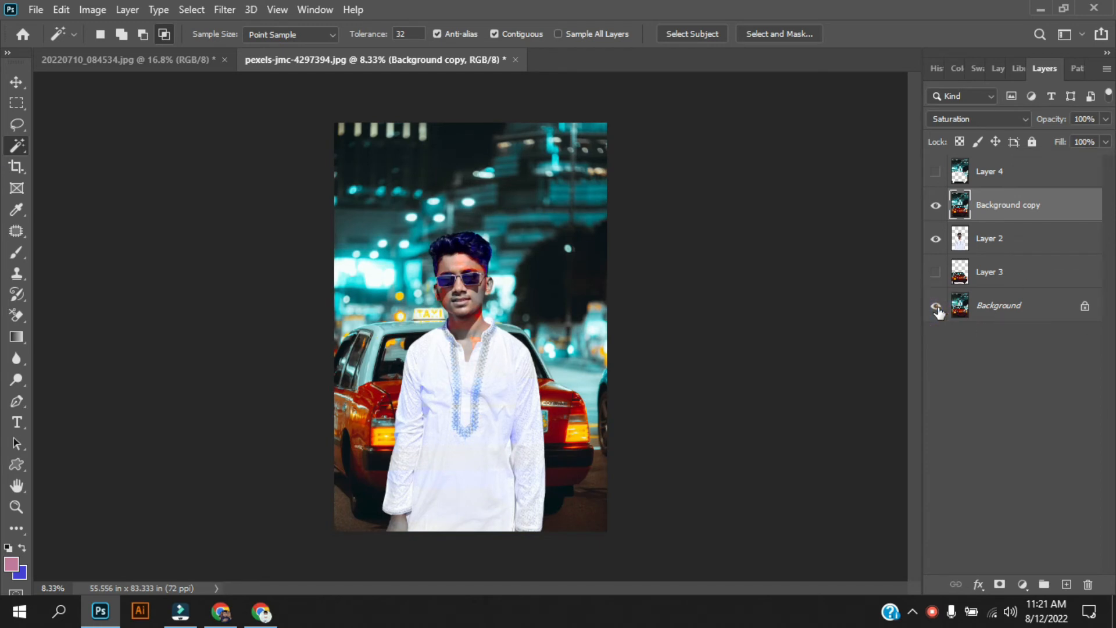
click(1106, 141)
drag(1087, 157, 1054, 166)
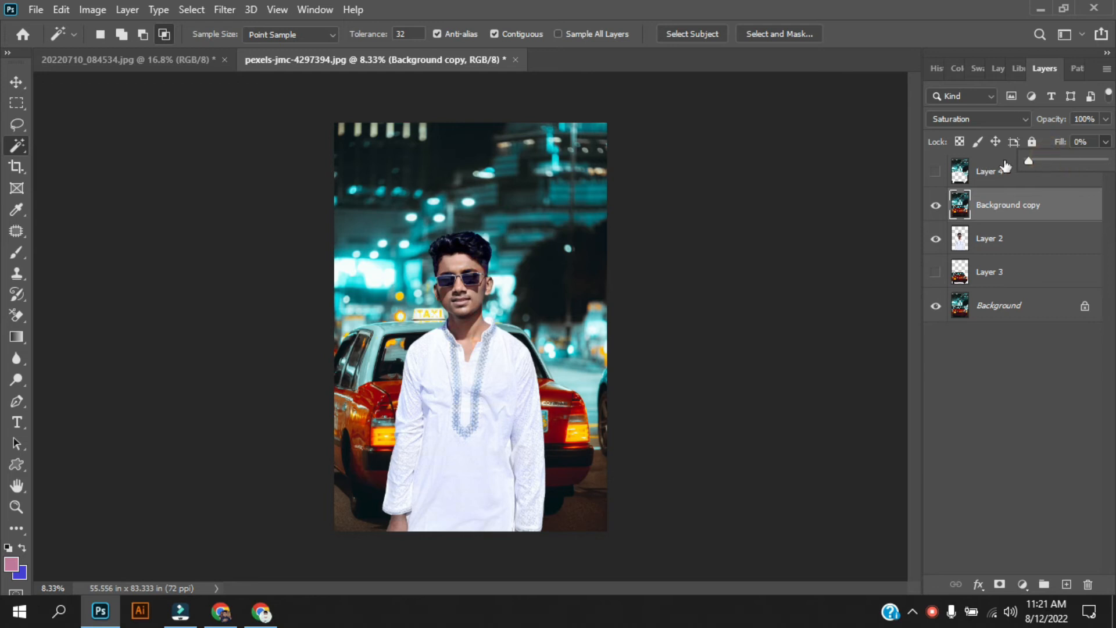
mouse_move(1031, 159)
mouse_down()
mouse_move(988, 161)
mouse_move(1047, 162)
mouse_up()
click(1026, 120)
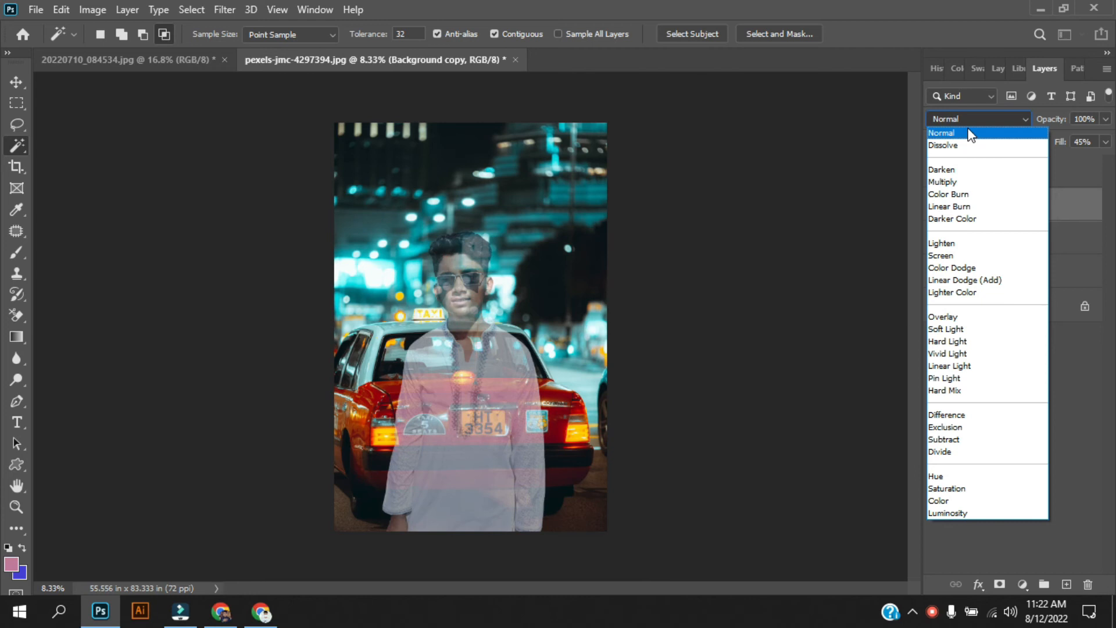
click(1083, 366)
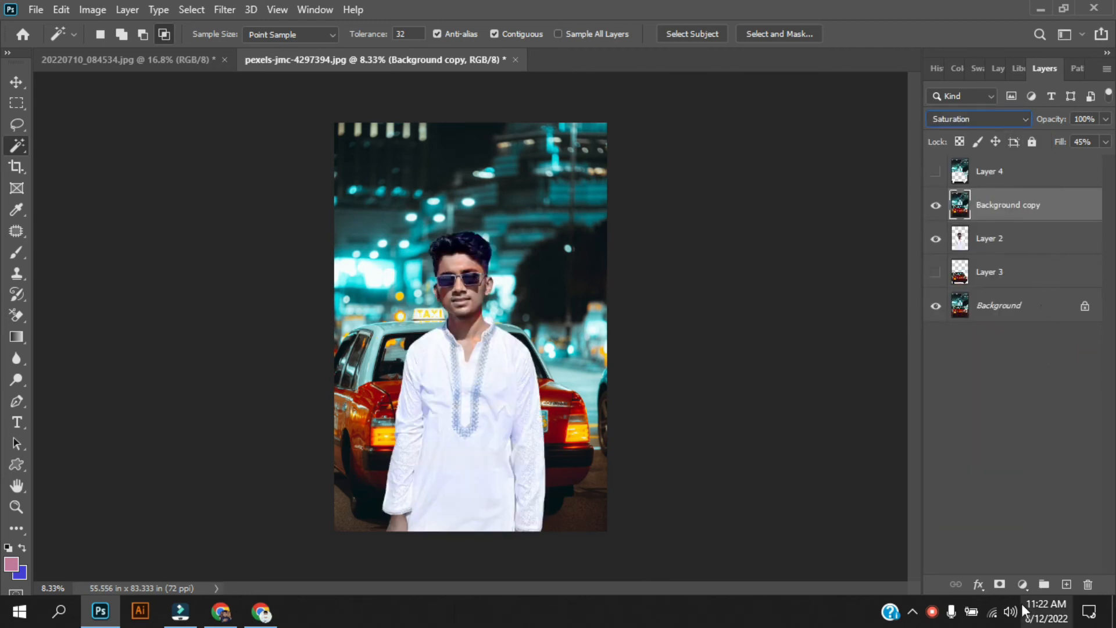
Step: Add a Gradient Fill layer whose starting stop is a teal sampled from the photo
click(1022, 584)
click(1041, 308)
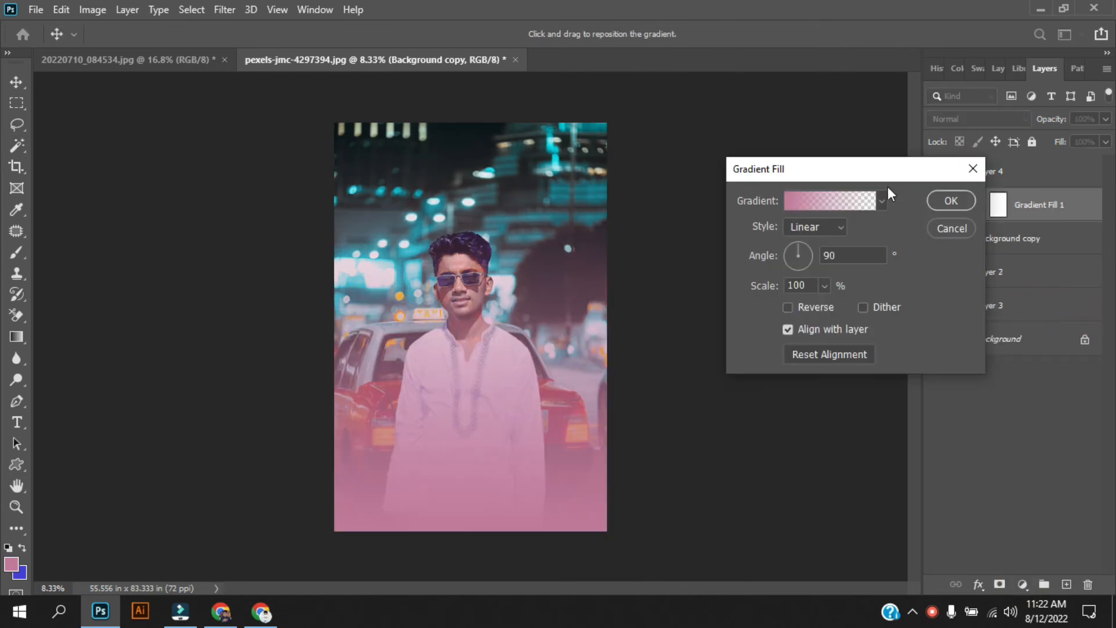
click(791, 204)
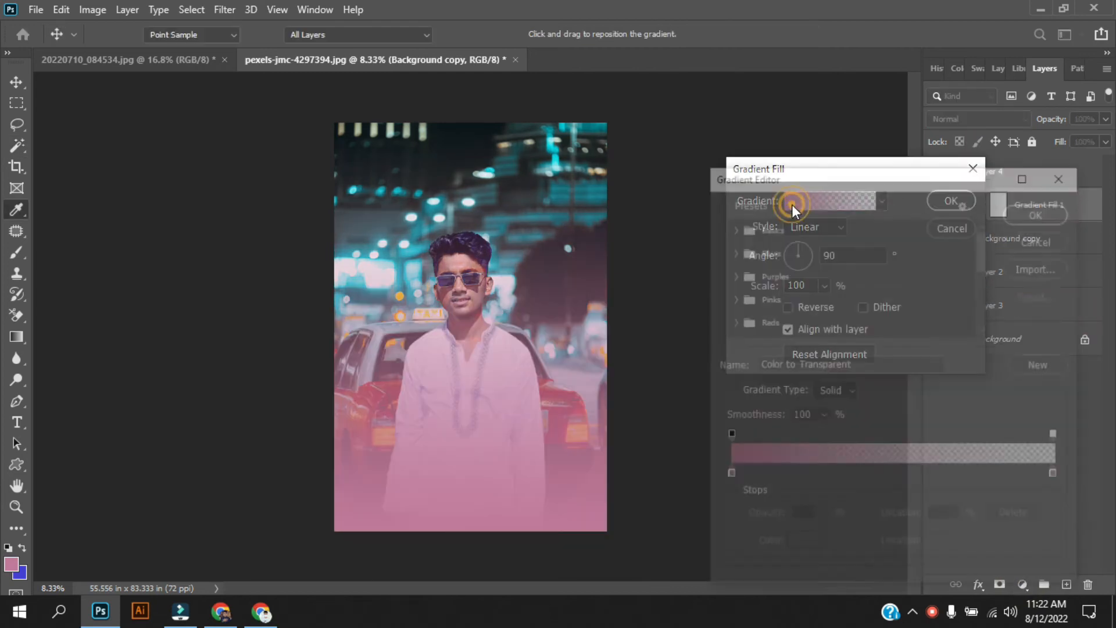
click(729, 477)
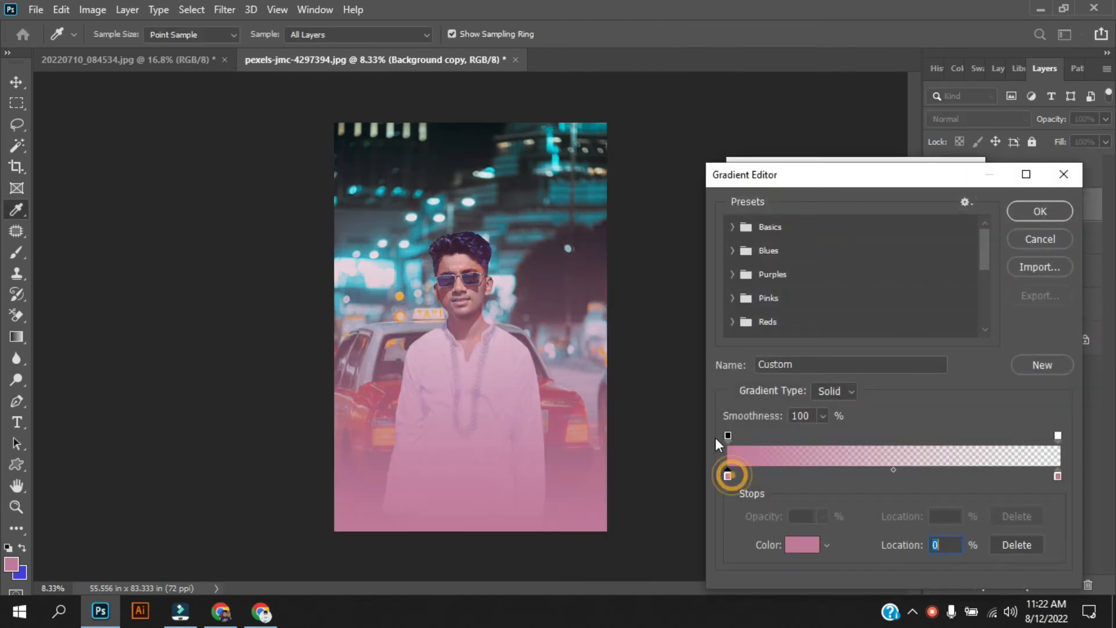
click(566, 216)
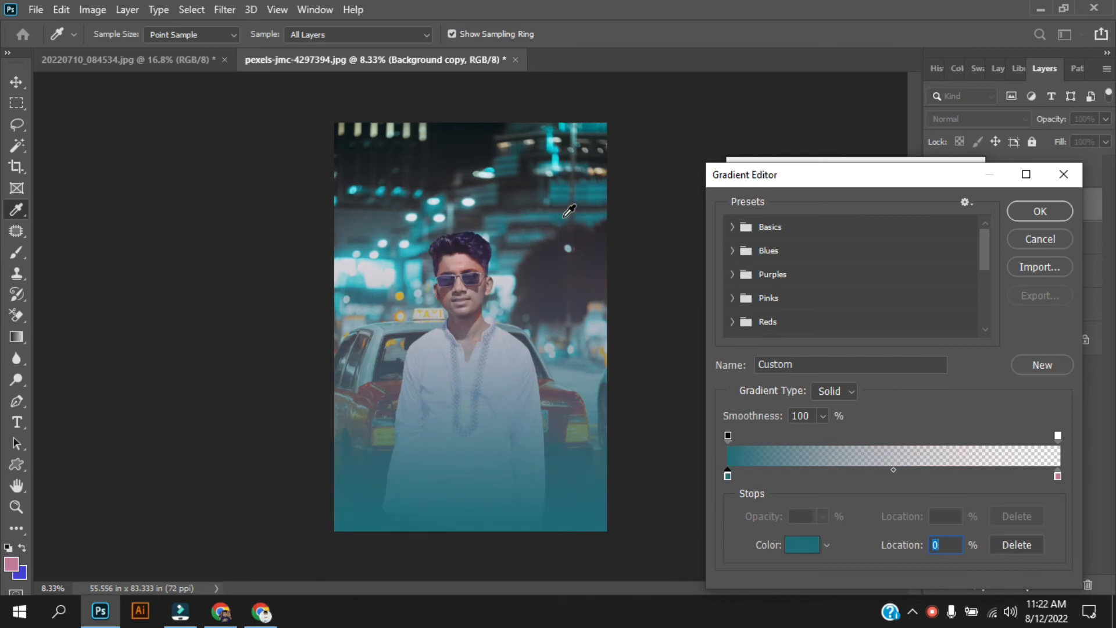
click(1040, 211)
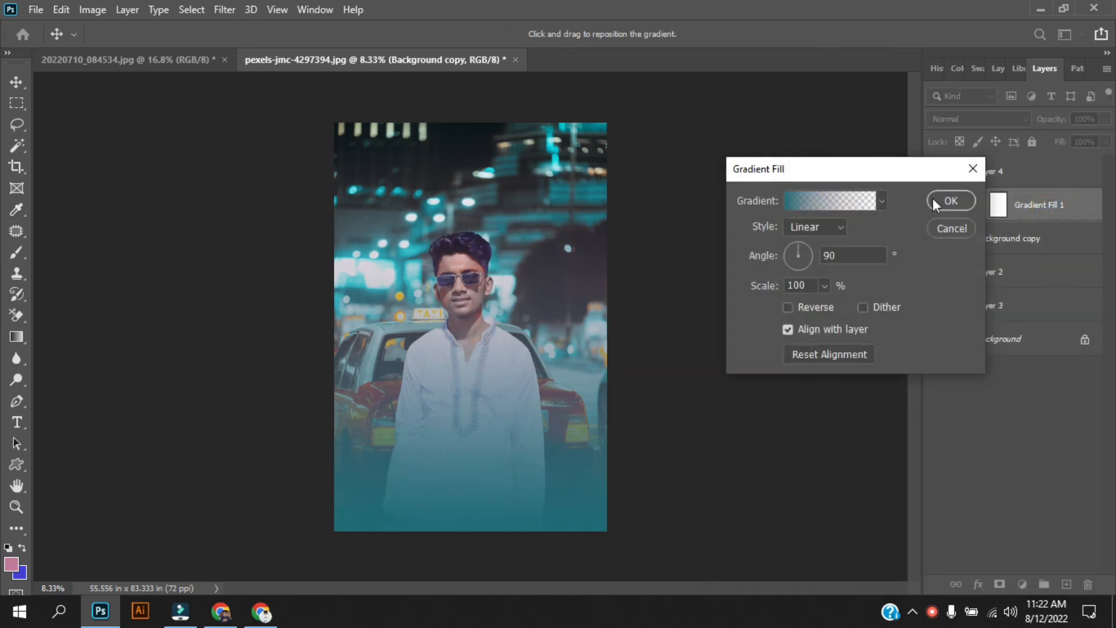
click(951, 201)
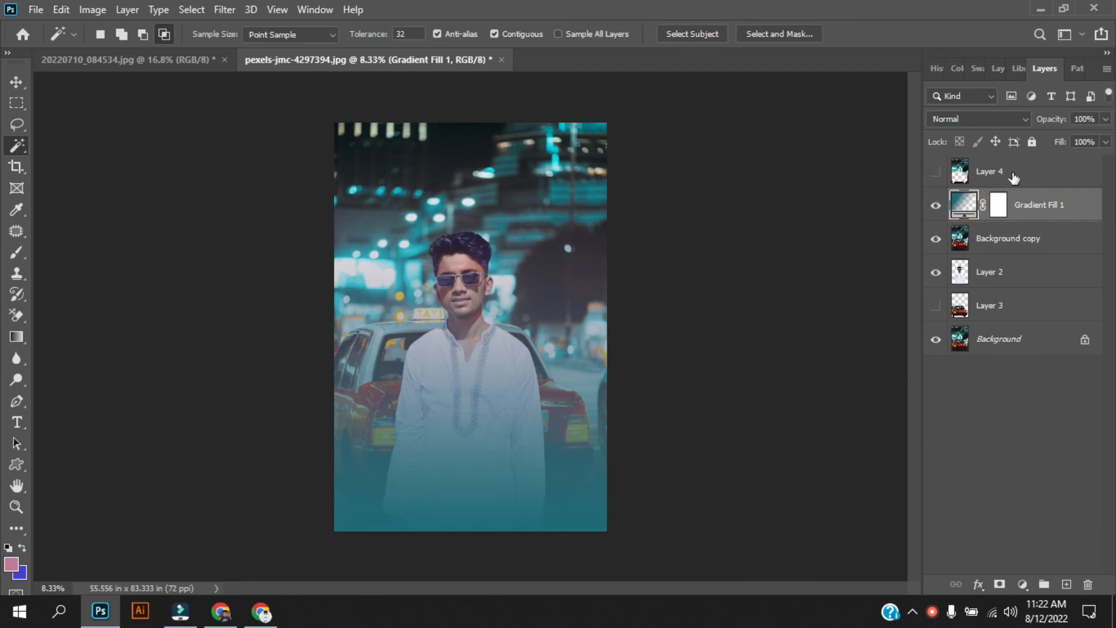
Step: Set the Gradient Fill 1 layer's blend mode to Multiply
click(1015, 119)
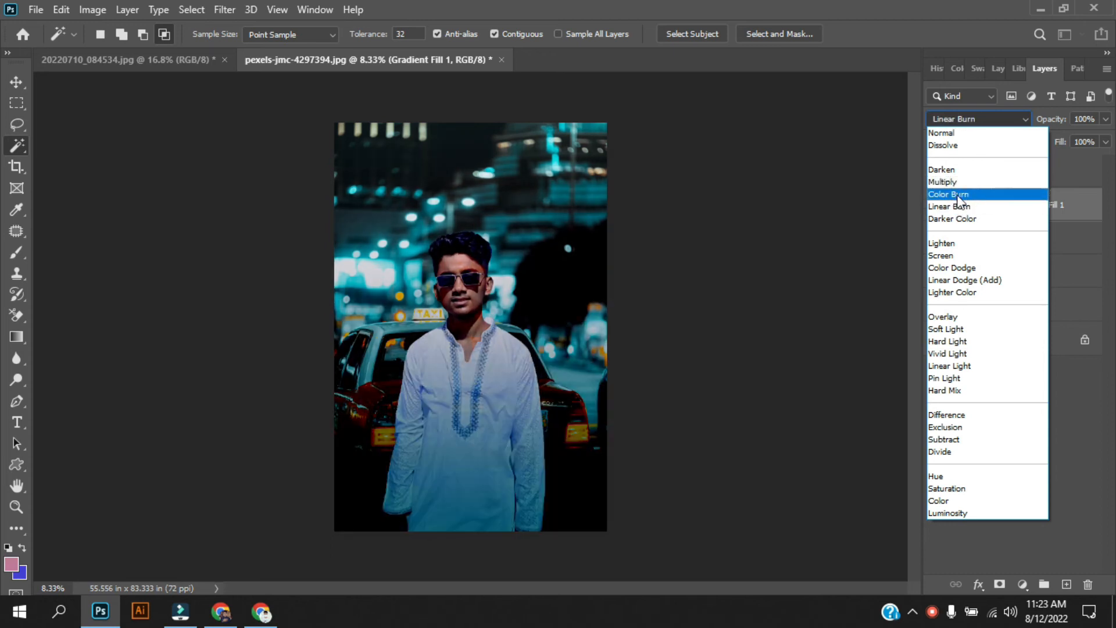
click(959, 181)
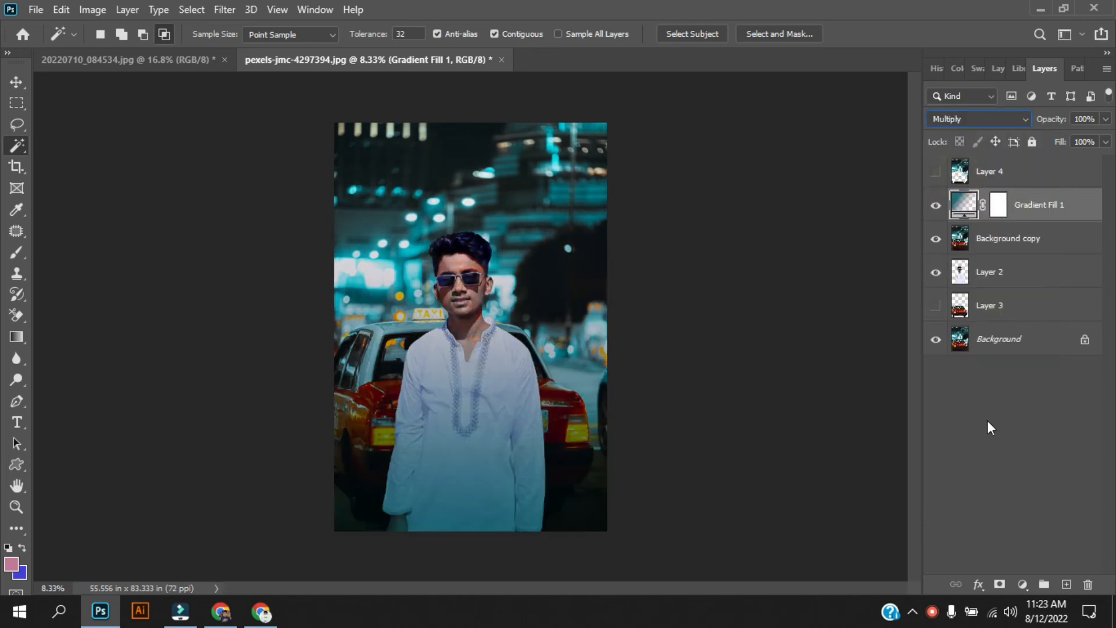
click(993, 465)
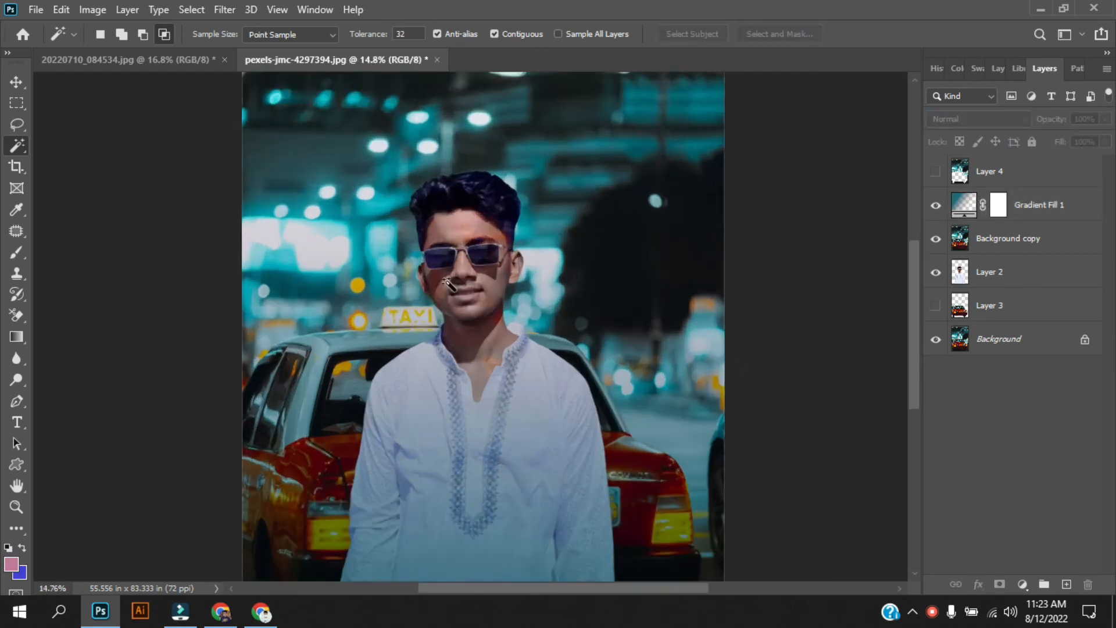
Step: Delete Layer 4 from the Layers panel
scroll(463, 288, up, 5)
scroll(485, 275, down, 8)
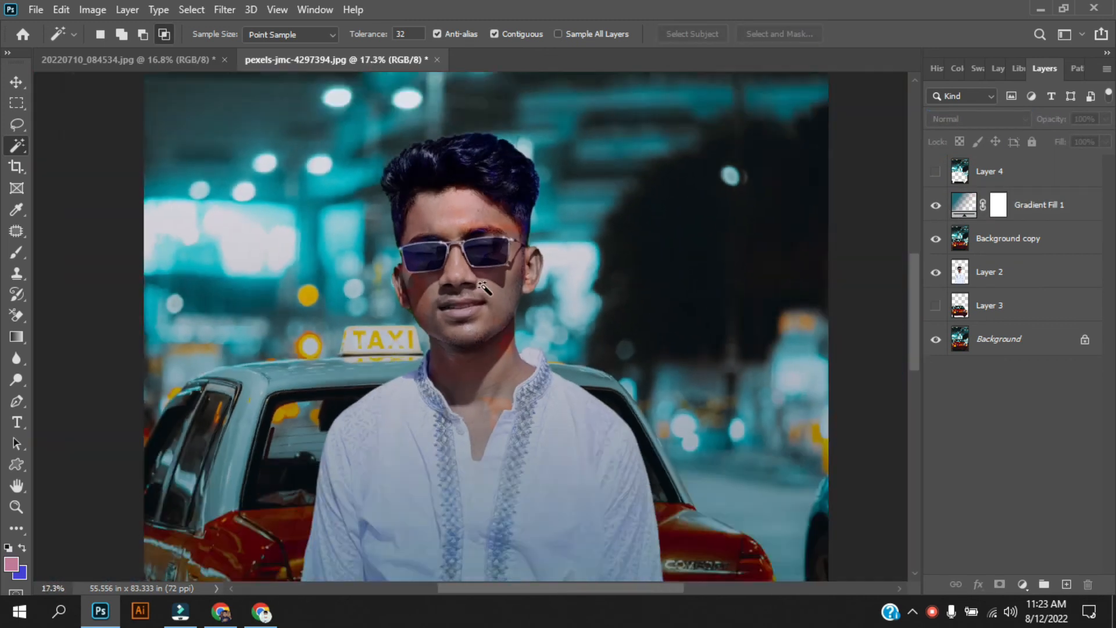
scroll(478, 294, up, 1)
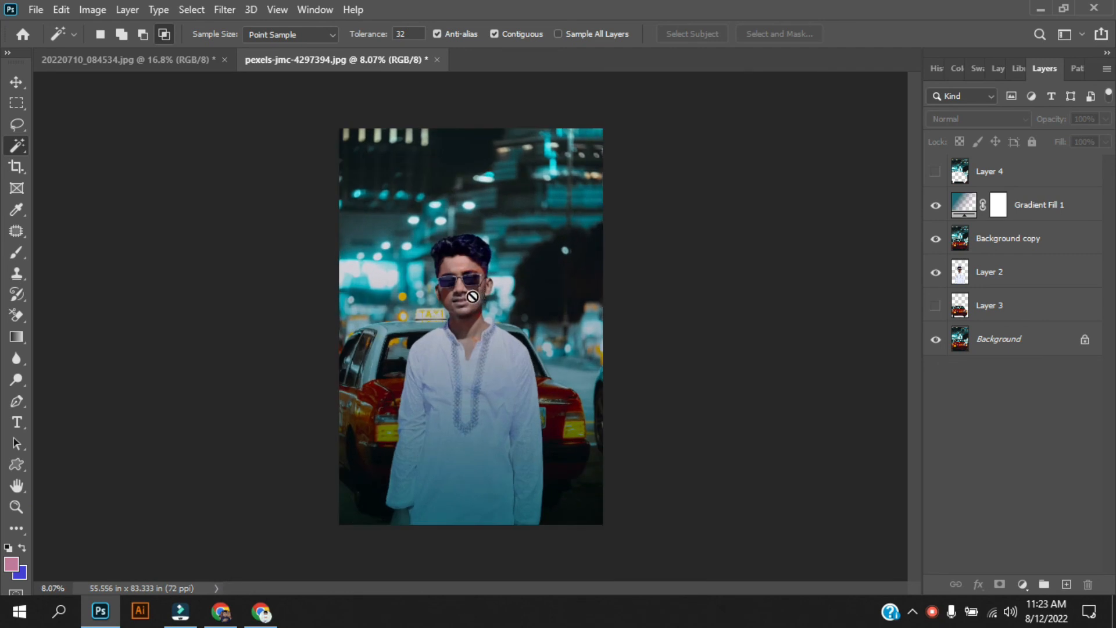
click(937, 172)
click(938, 172)
click(1017, 172)
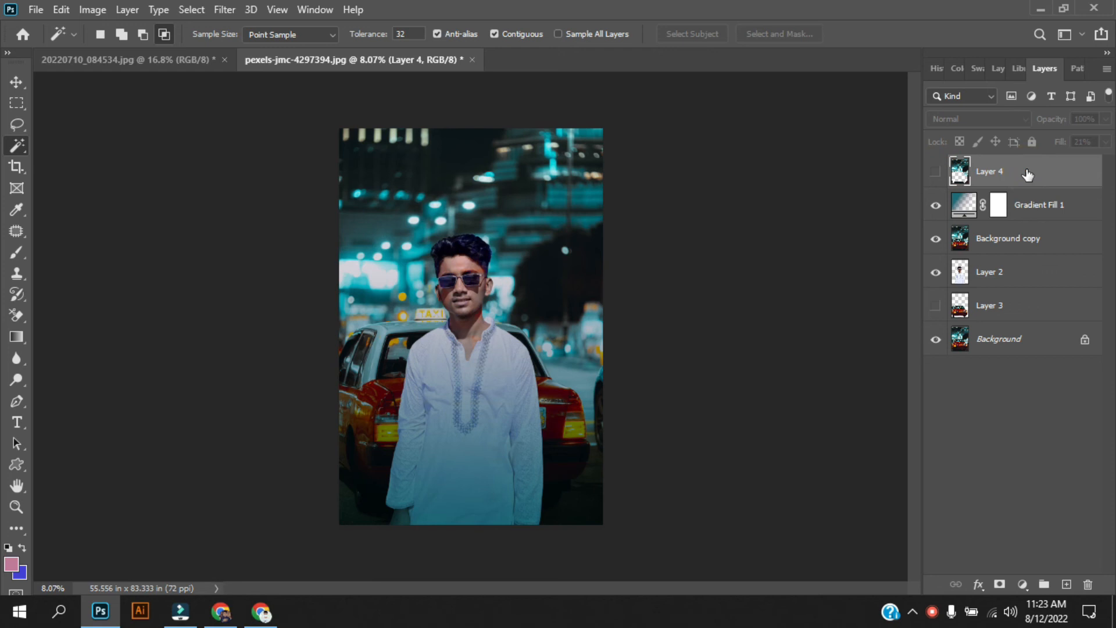
key(Delete)
Step: Make Layer 3 visible and restack as Gradient Fill 1, Layer 2, then Layer 3
click(929, 270)
click(929, 269)
click(936, 272)
drag(1007, 272, 1001, 163)
drag(1012, 273, 1004, 169)
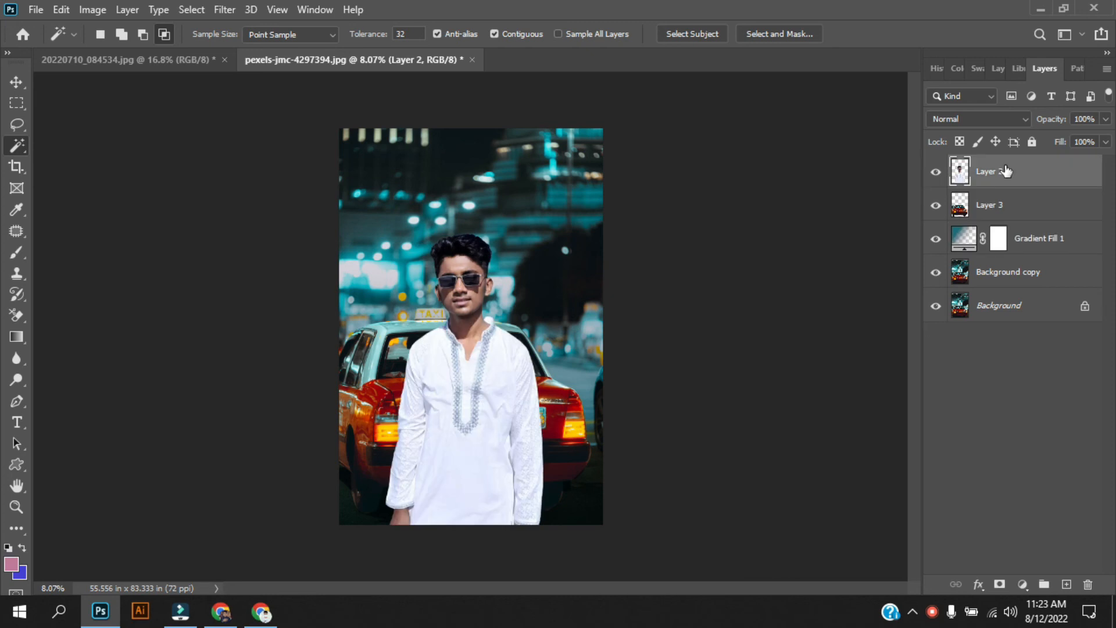
drag(1044, 248, 1029, 167)
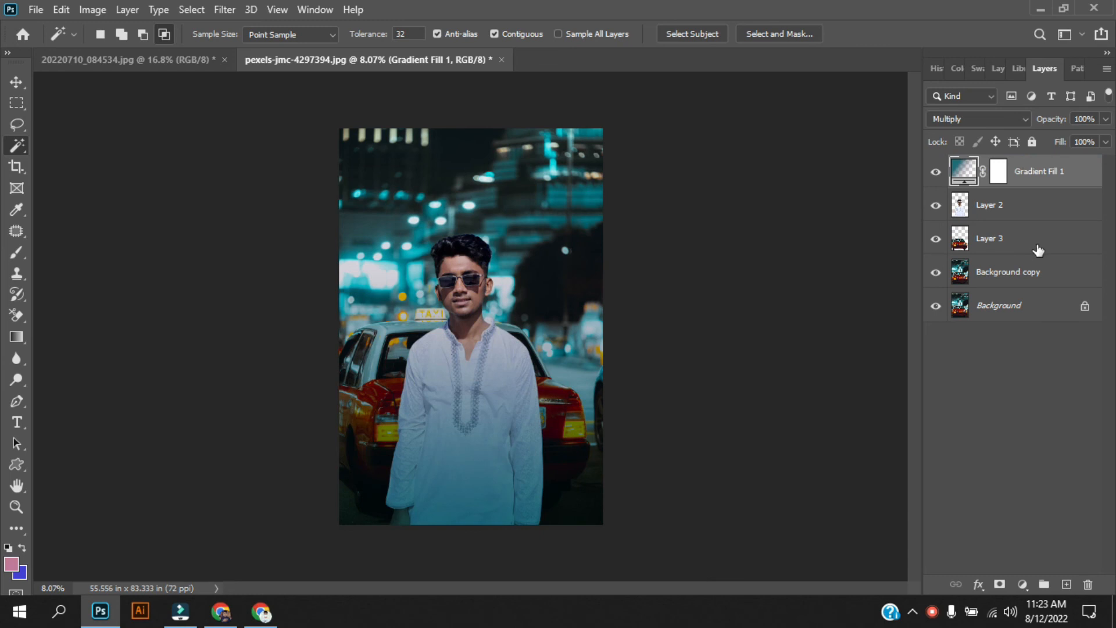
drag(1034, 241, 1005, 241)
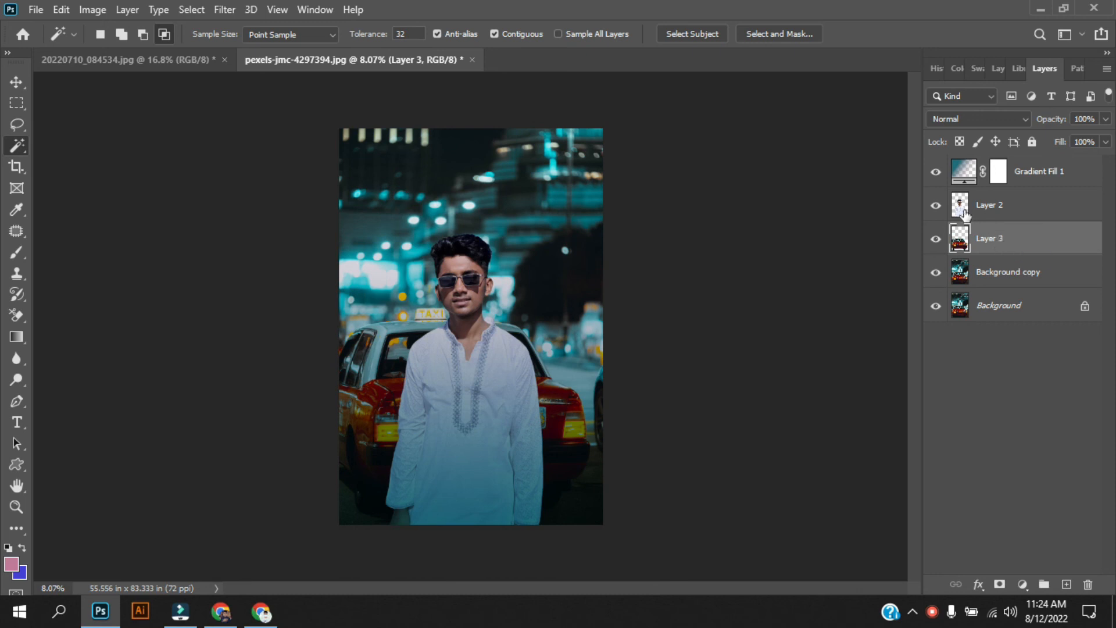
Step: Compare the composite with Gradient Fill 1 hidden and shown, then Quick Export it as PNG
click(936, 172)
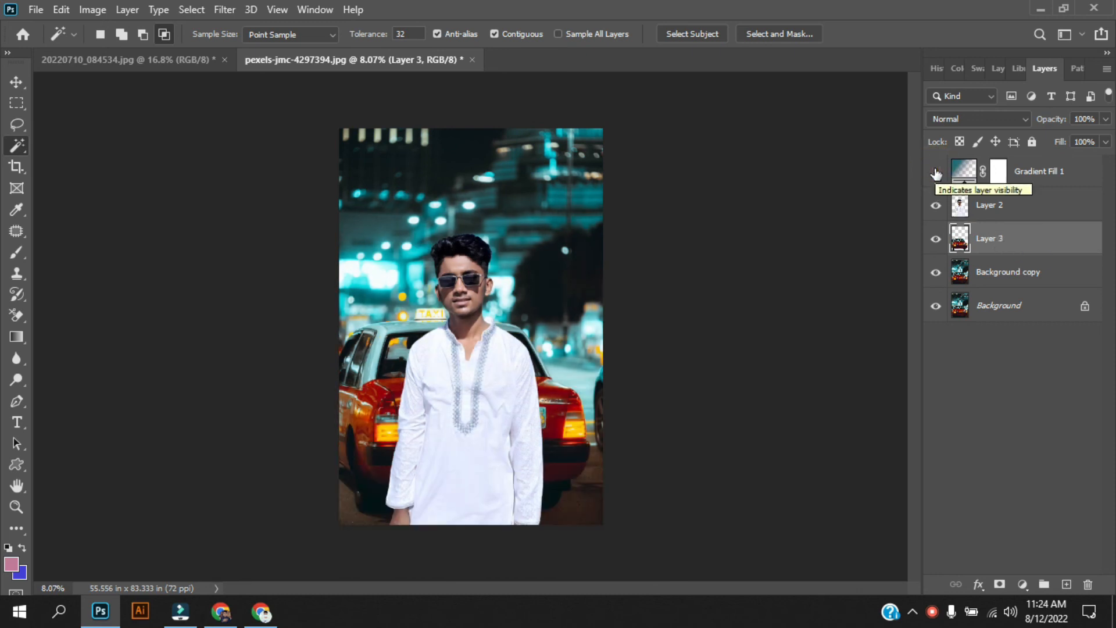
click(936, 172)
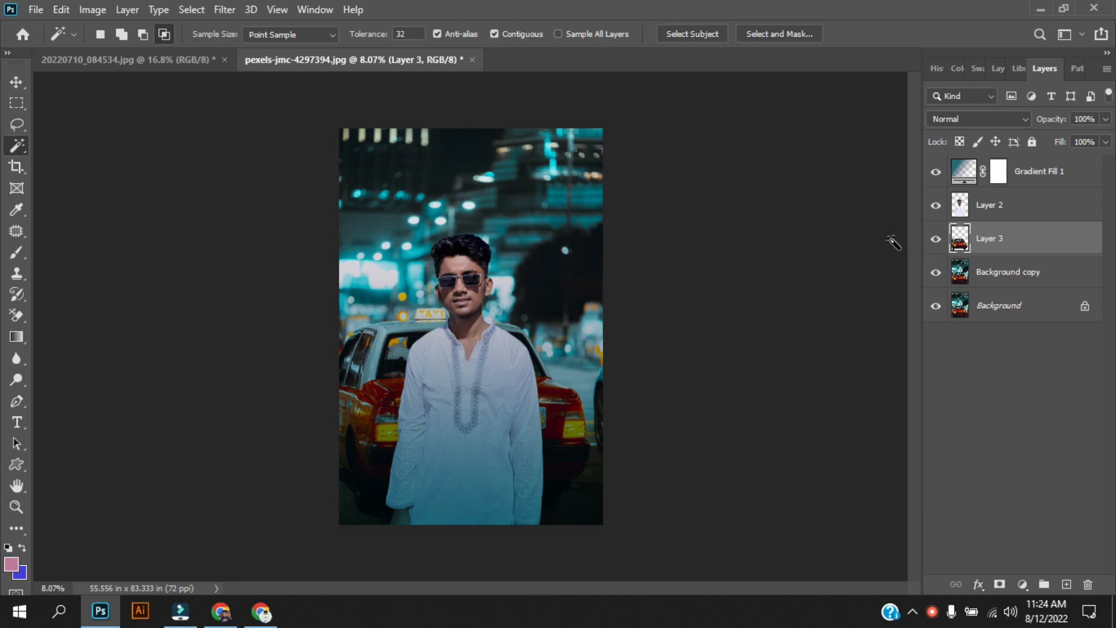
click(36, 9)
click(102, 250)
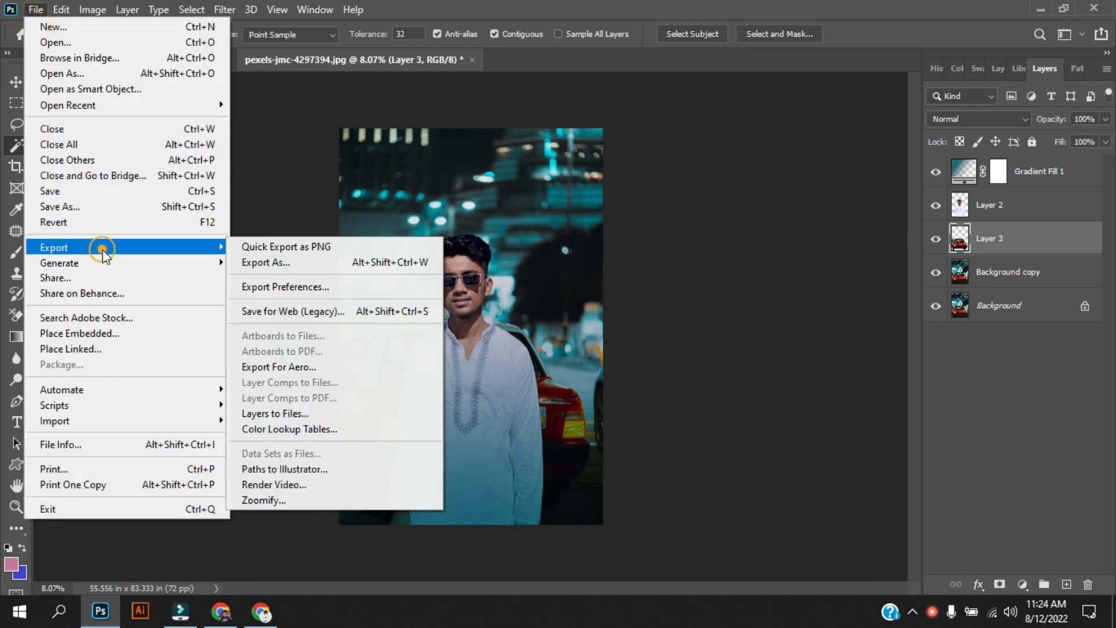
click(319, 249)
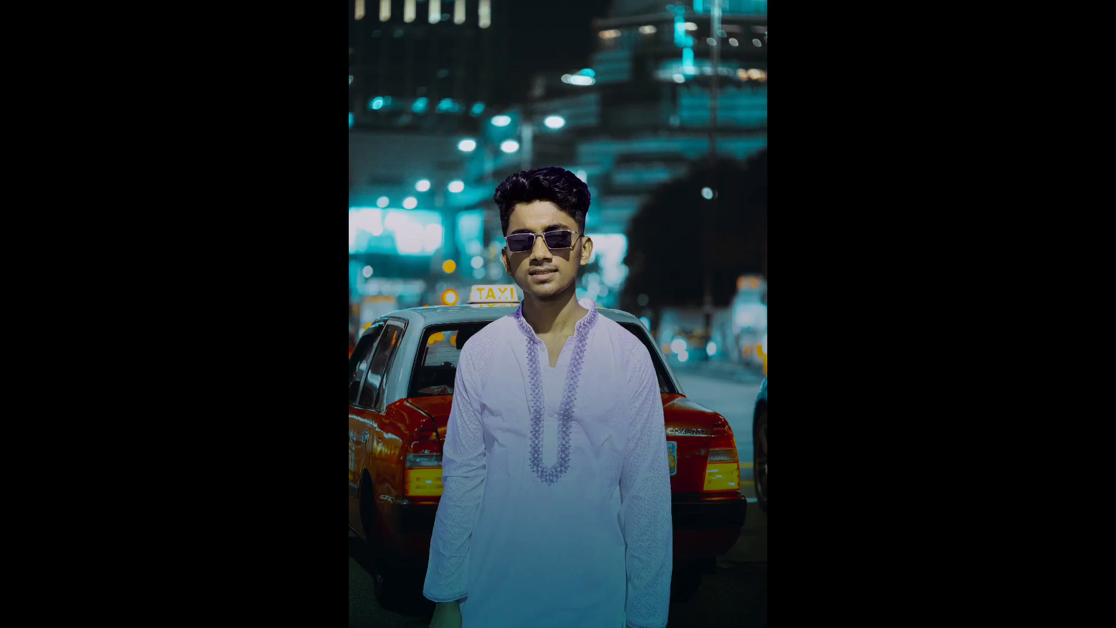